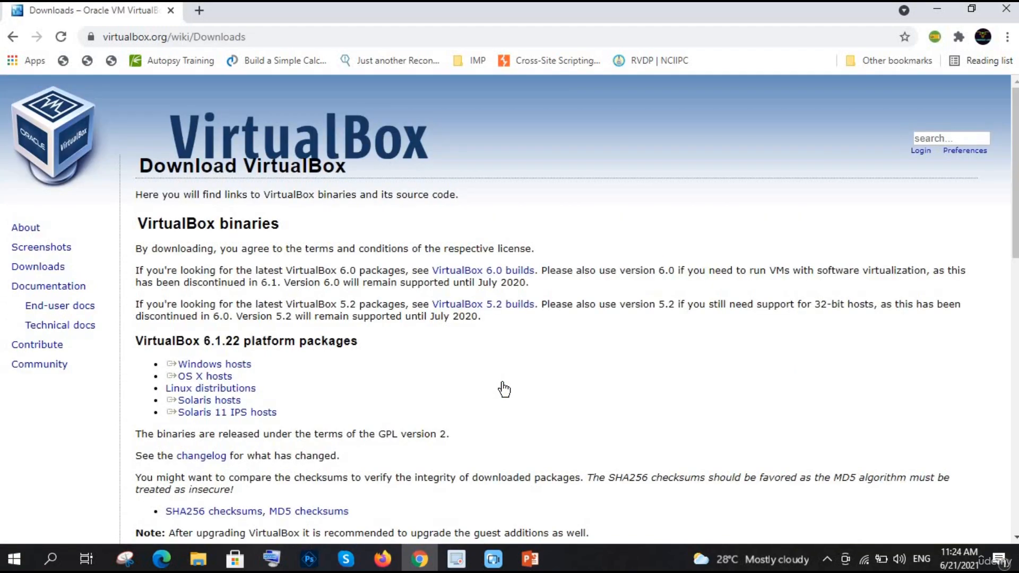
Start downloading the VirtualBox 6.1.22 package for Windows hosts, then pause it on the browser's downloads page
scroll(504, 391, "down", 1)
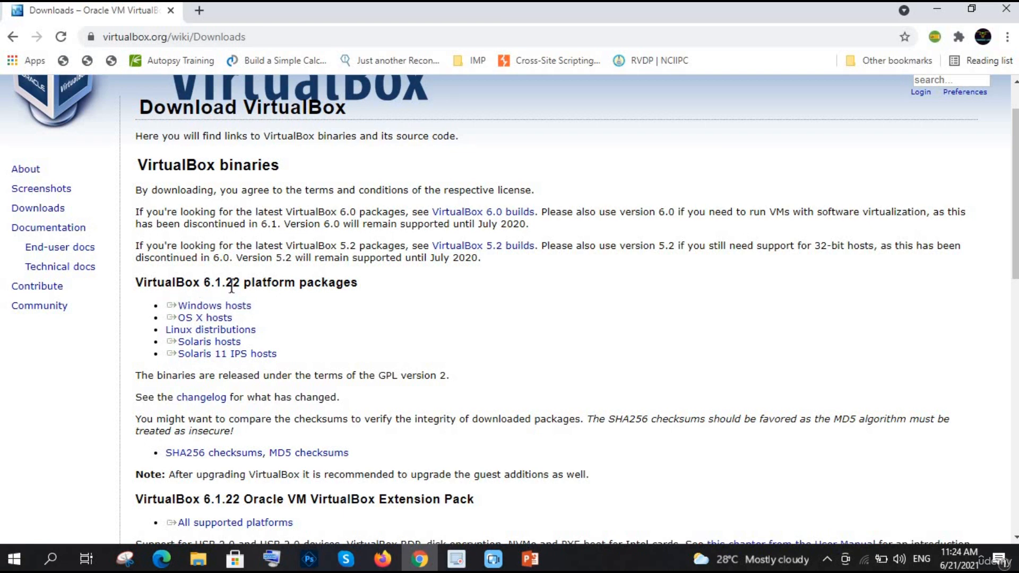
left_click(230, 306)
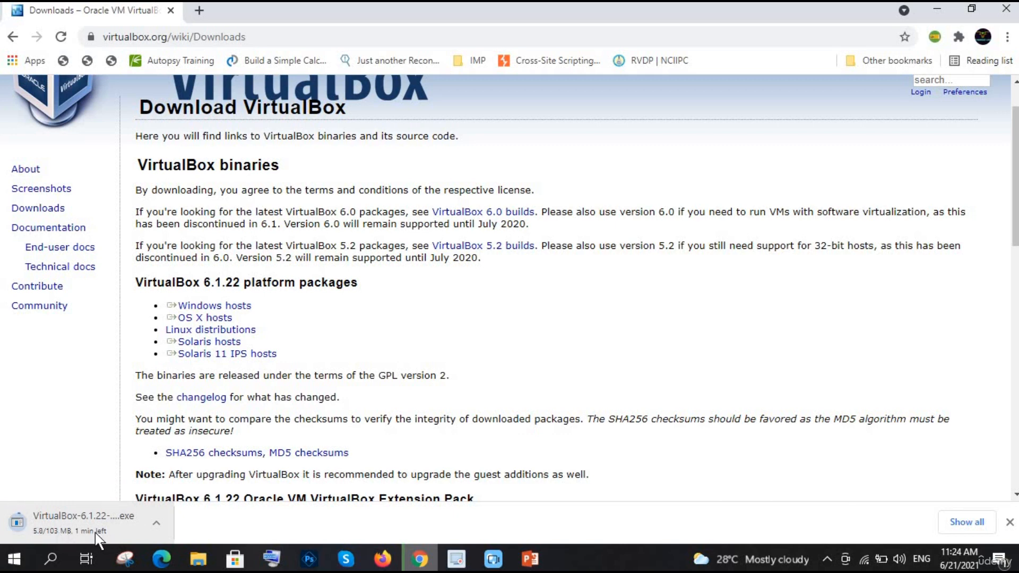
left_click(971, 523)
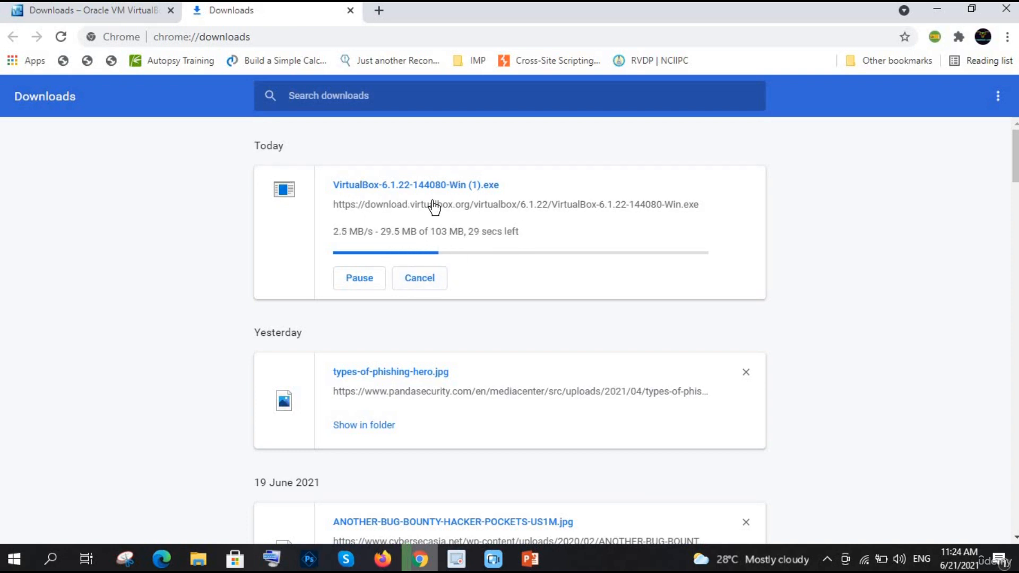
left_click(365, 281)
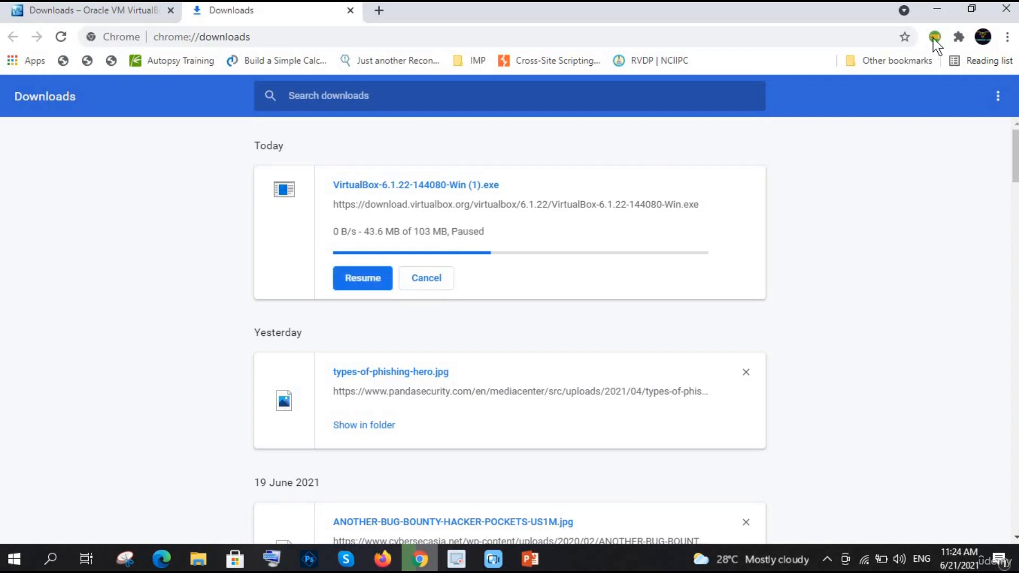
Launch the existing VirtualBox-6.1.22-144080-Win installer from the computer's Downloads folder
left_click(947, 16)
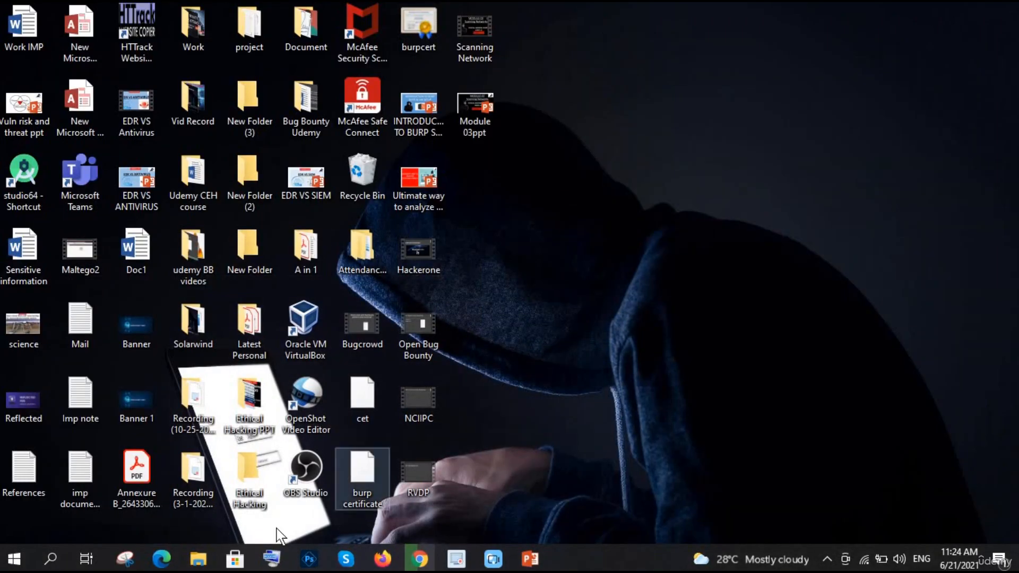
mouse_move(201, 566)
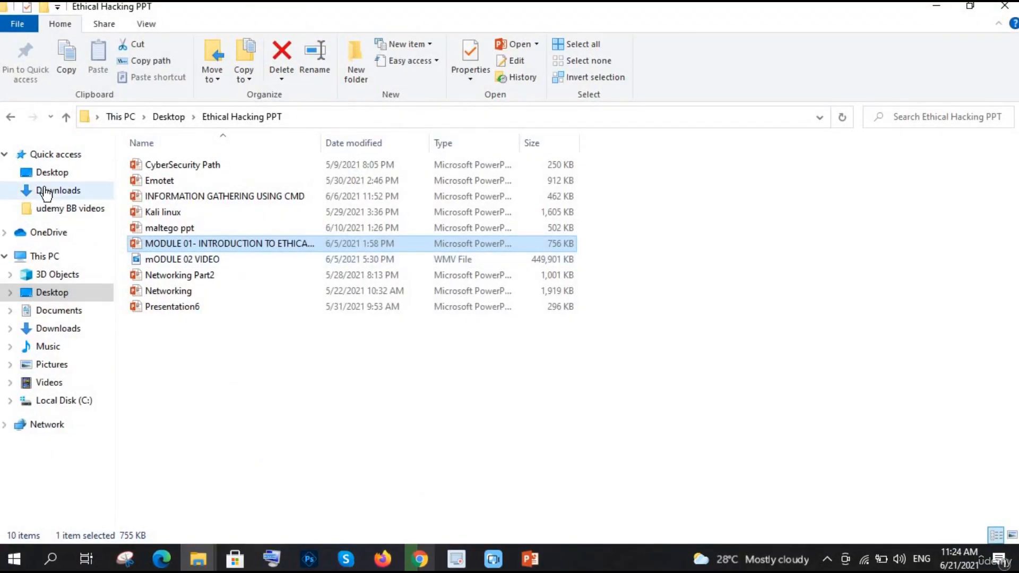
left_click(46, 191)
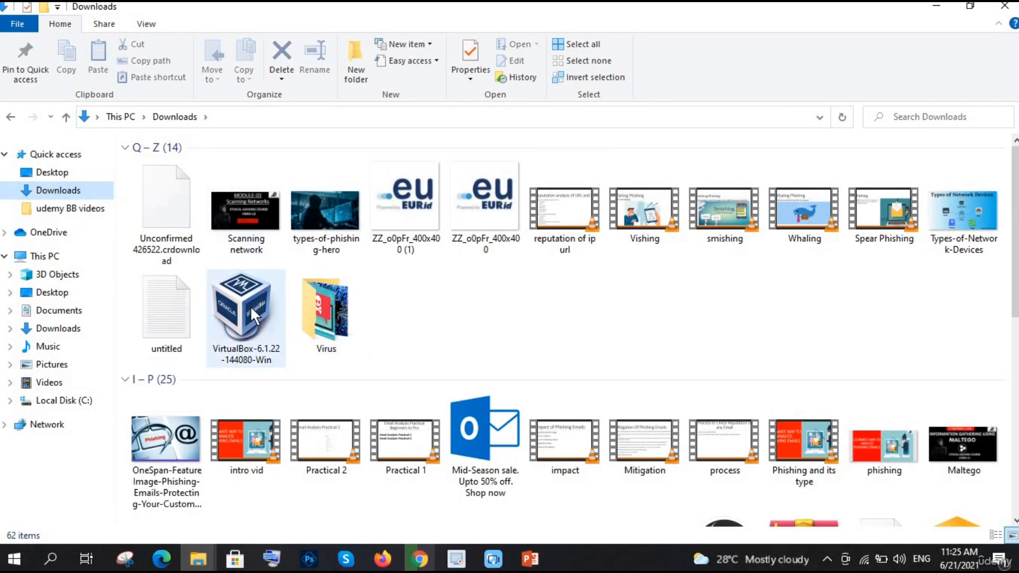
left_click(250, 306)
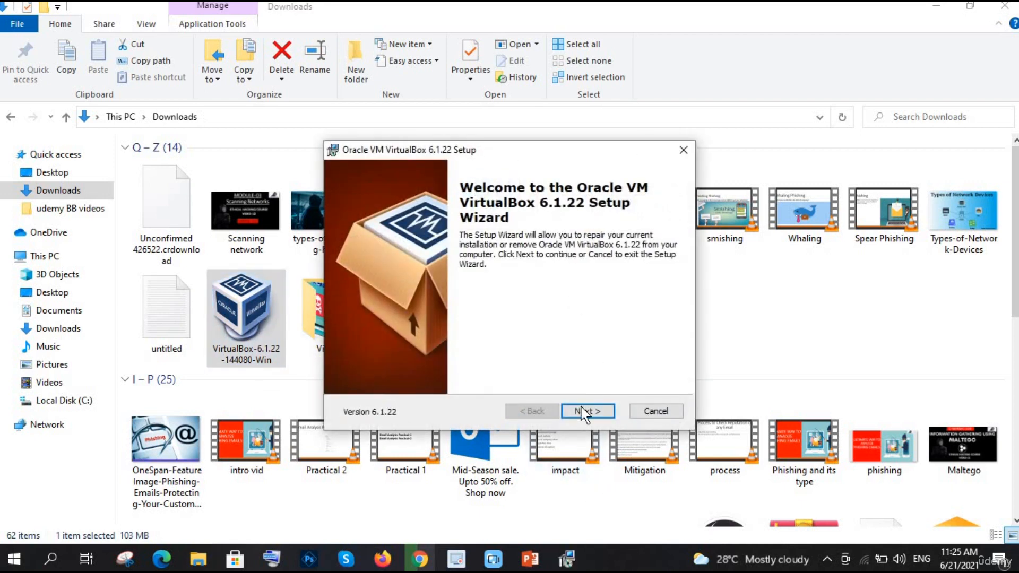
Remove the existing Oracle VM VirtualBox 6.1.22 installation with the setup wizard and close the wizard
left_click(584, 415)
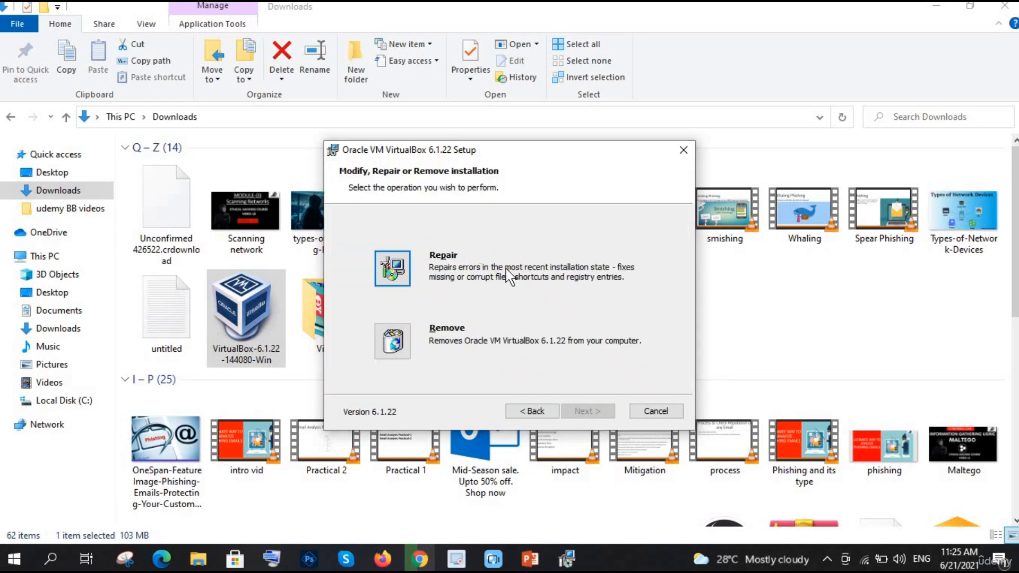
left_click(394, 350)
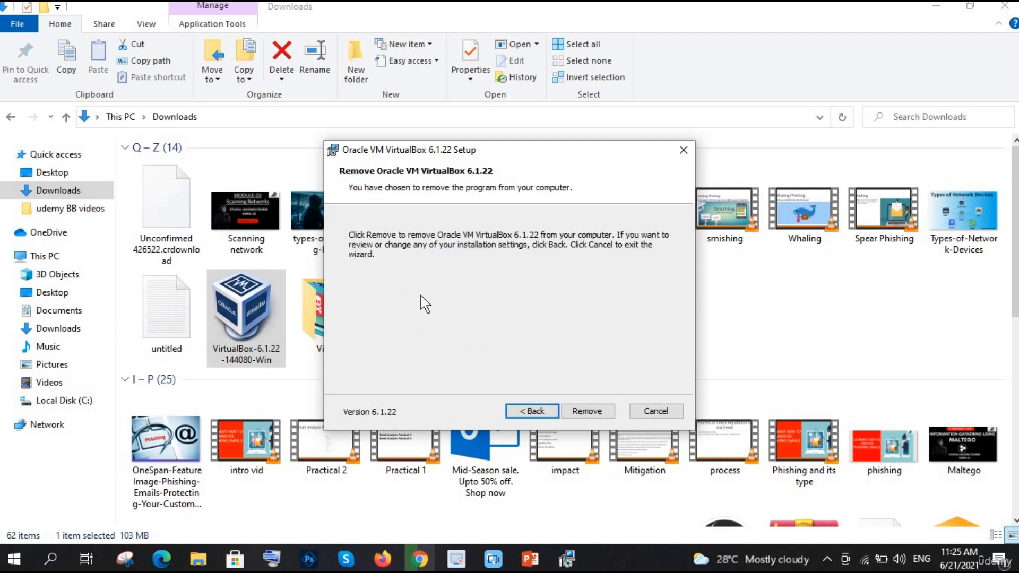
left_click(592, 412)
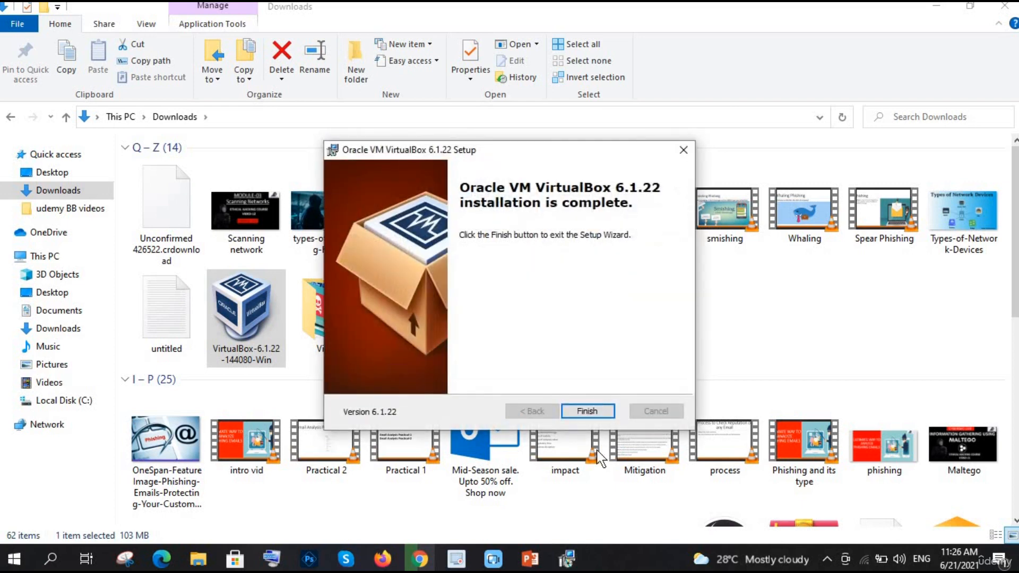
left_click(590, 412)
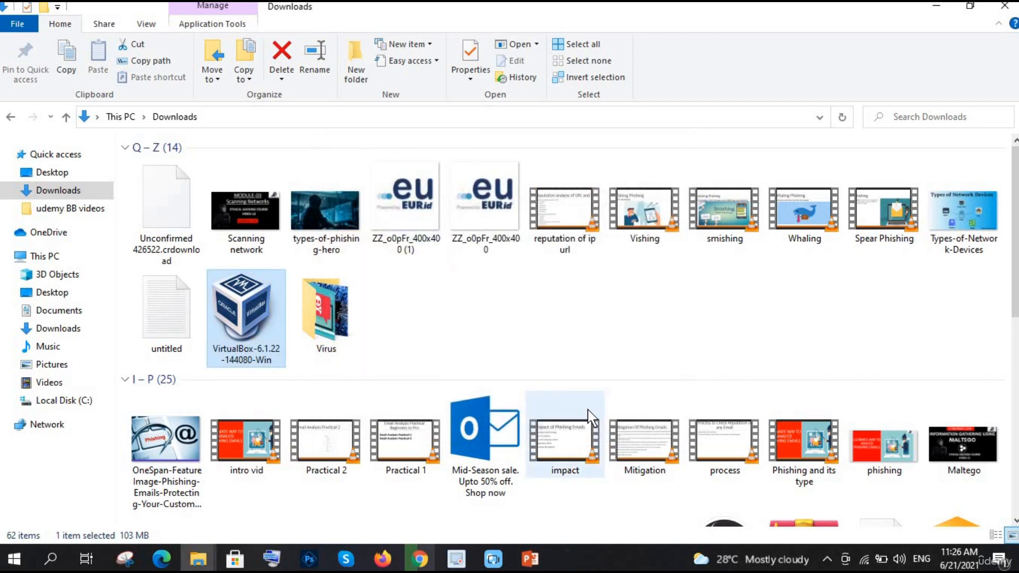
Search Windows for "virtu", try to open Oracle VM VirtualBox, and delete its broken shortcut
left_click(60, 560)
type("virtu")
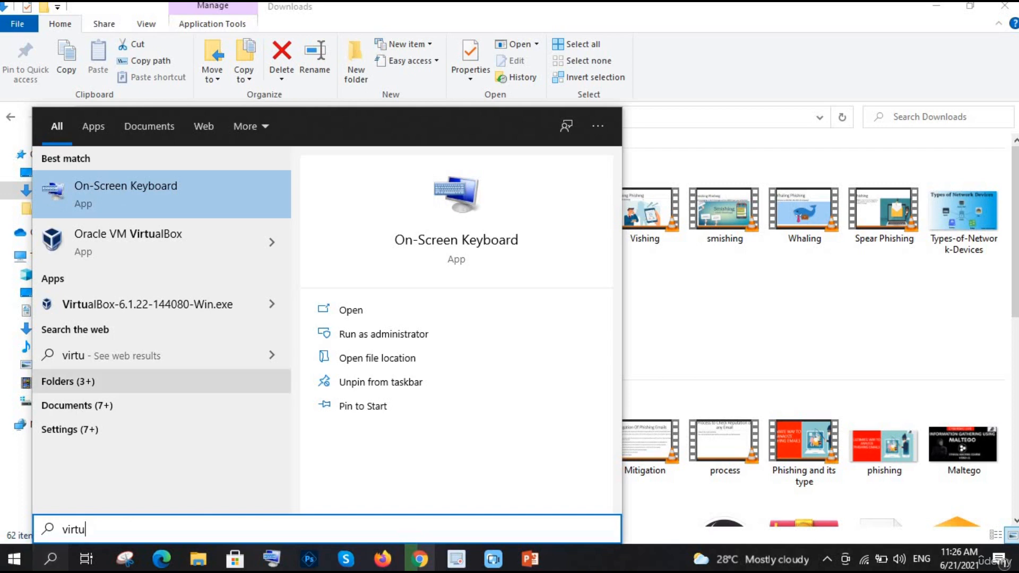
left_click(150, 245)
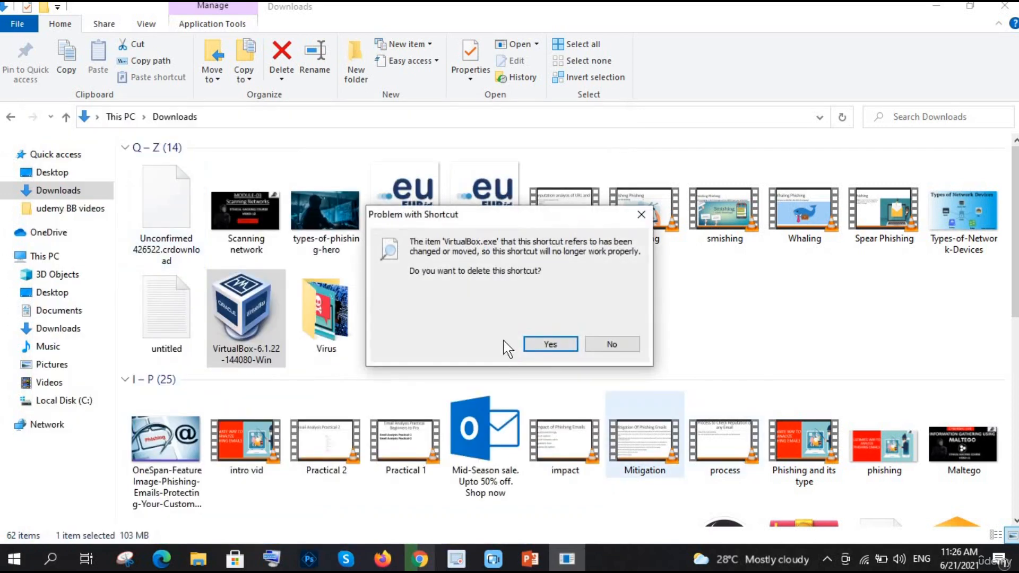
left_click(551, 345)
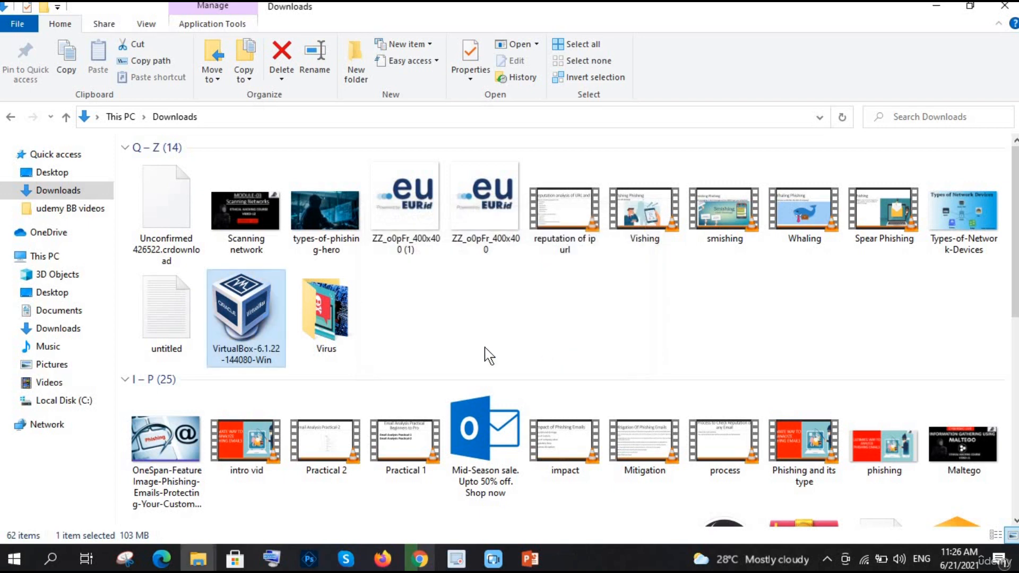
Search Windows for "virtu" again to check whether the VirtualBox app is still listed, then close the search
left_click(45, 564)
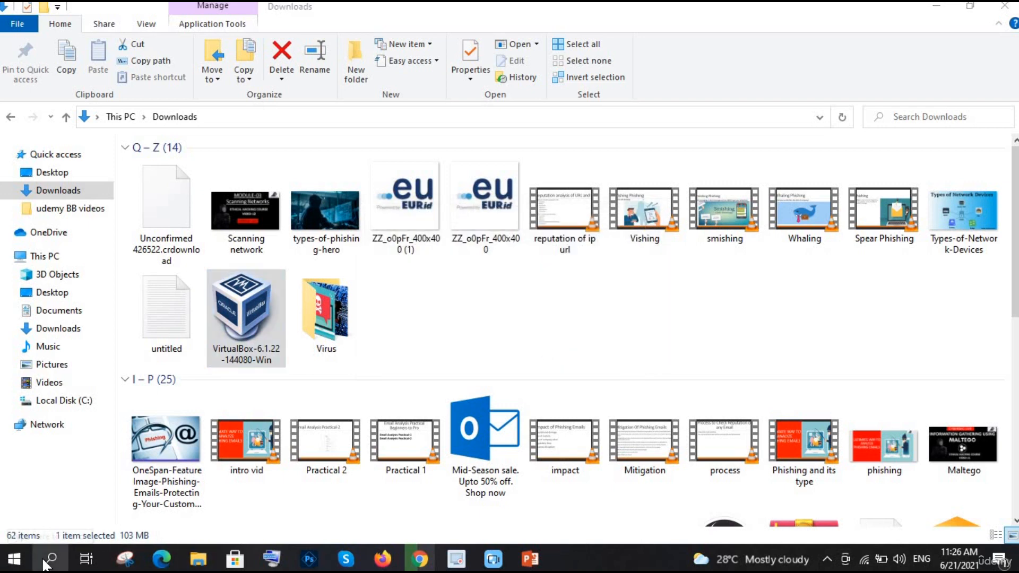
type("virtu")
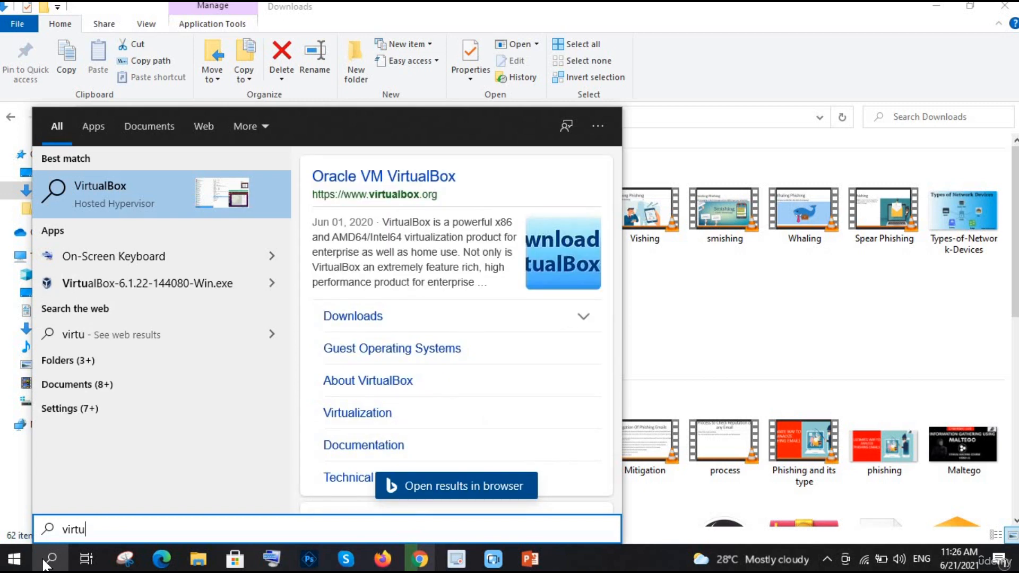
key("BackSpace")
key("BackSpace")
key("BackSpace")
key("BackSpace")
key("BackSpace")
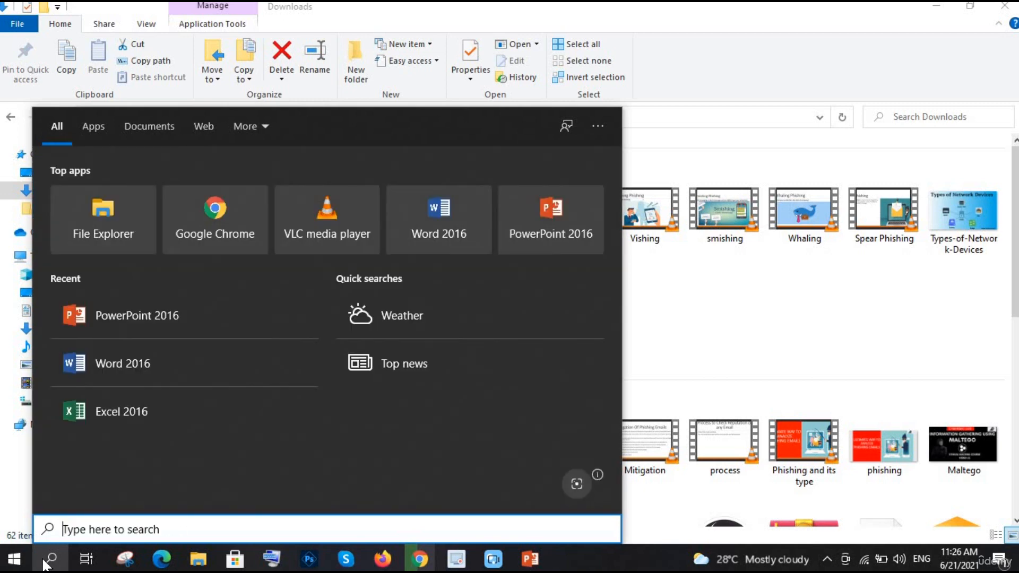
left_click(606, 565)
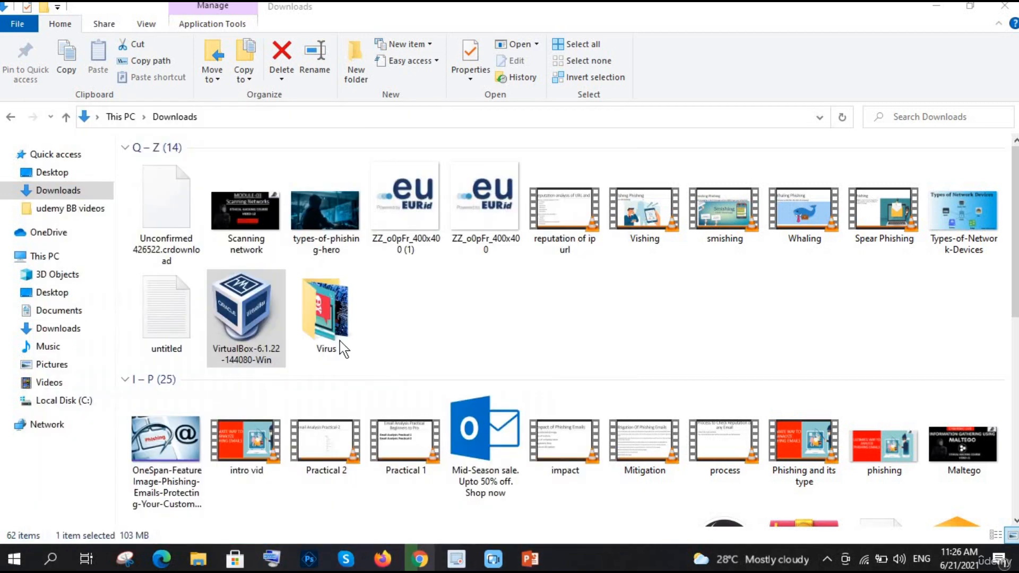
Rerun the VirtualBox-6.1.22-144080-Win installer and start installing with the default features, location and shortcut options, accepting the network interfaces warning
double_click(243, 310)
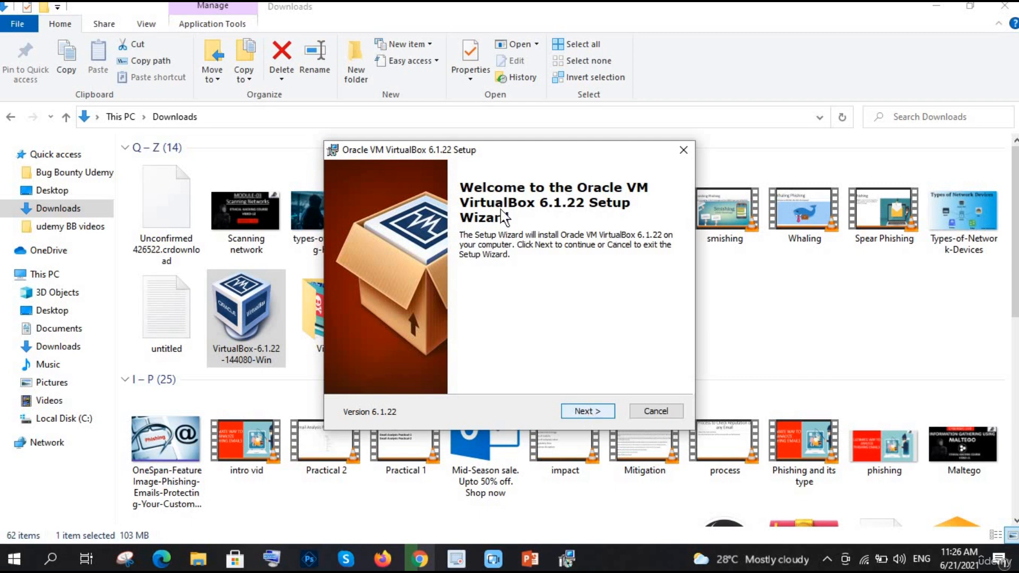
left_click(590, 412)
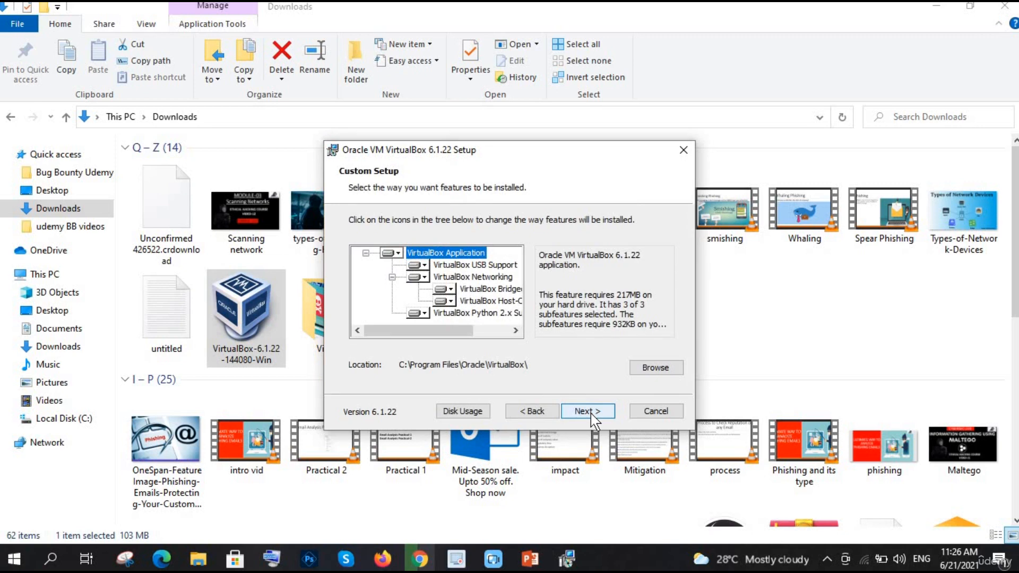
left_click(591, 412)
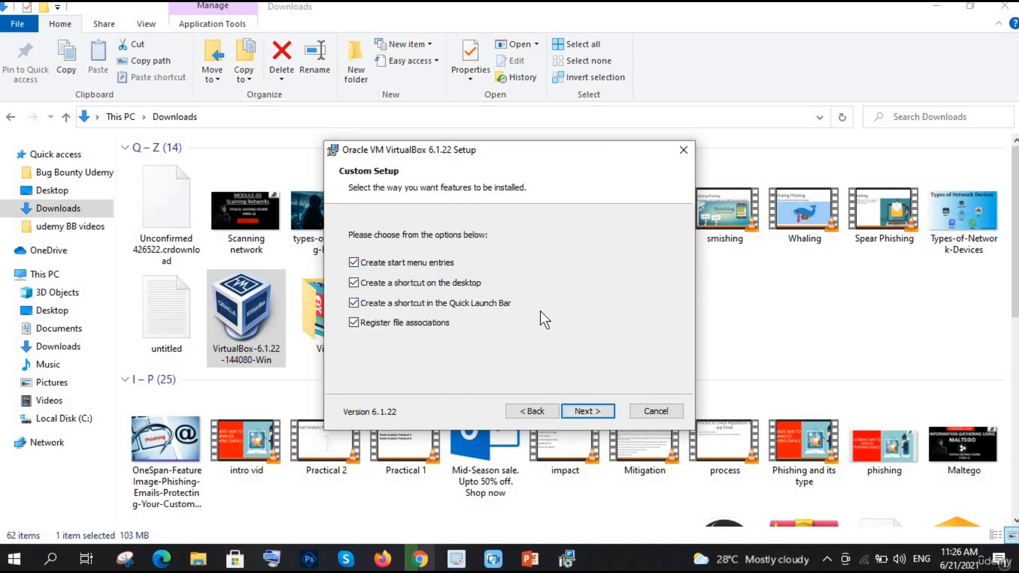
left_click(584, 412)
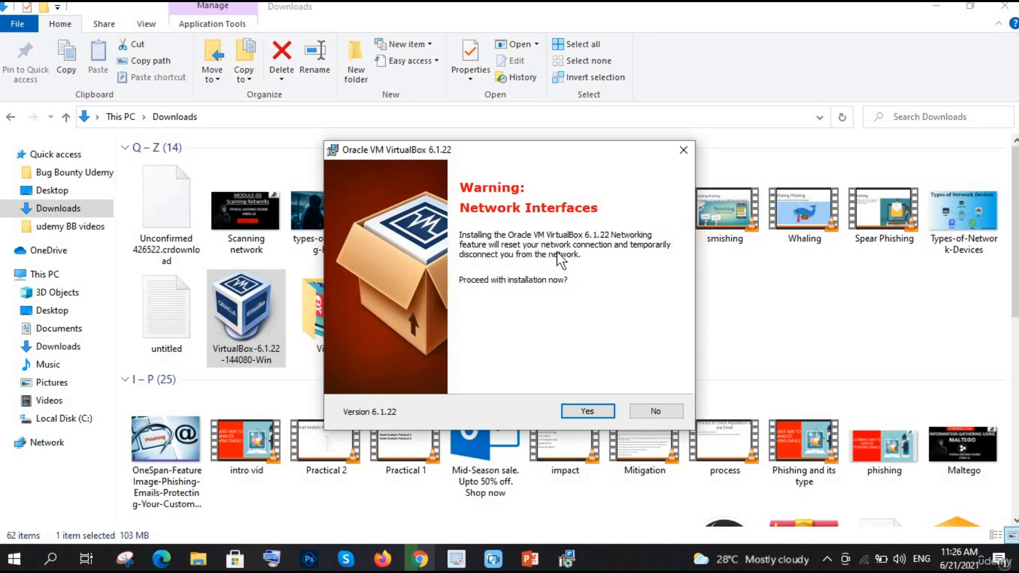
left_click(584, 413)
left_click(585, 412)
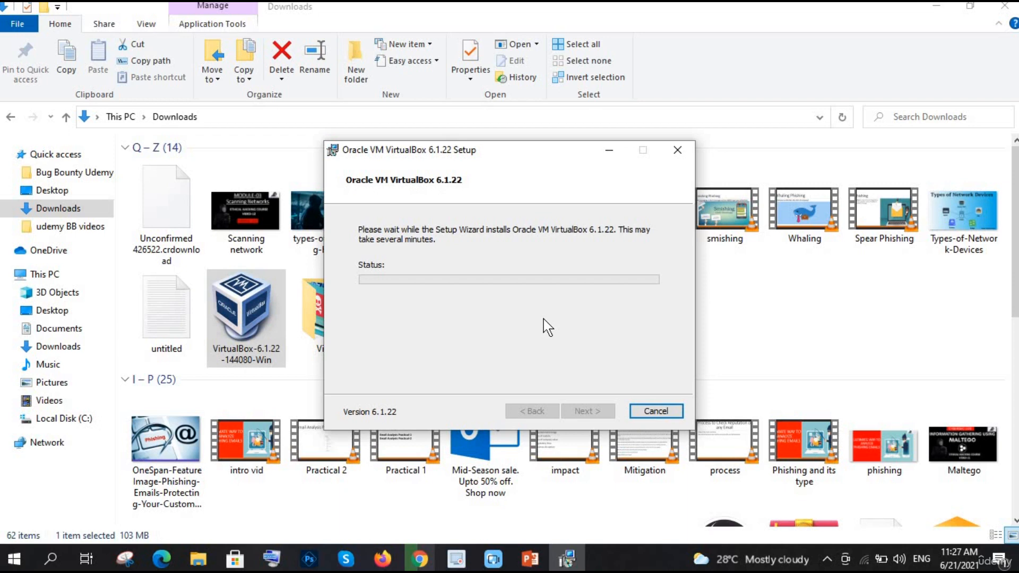
Minimize the Downloads folder window and finish the VirtualBox setup wizard, keeping the option to start VirtualBox after installation
left_click(937, 6)
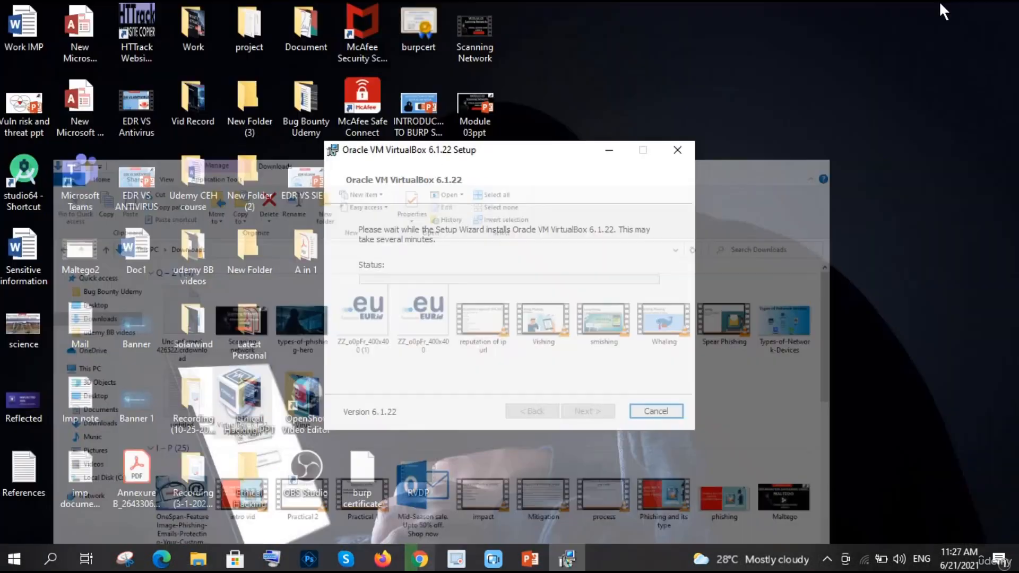
left_click_drag(560, 157, 620, 64)
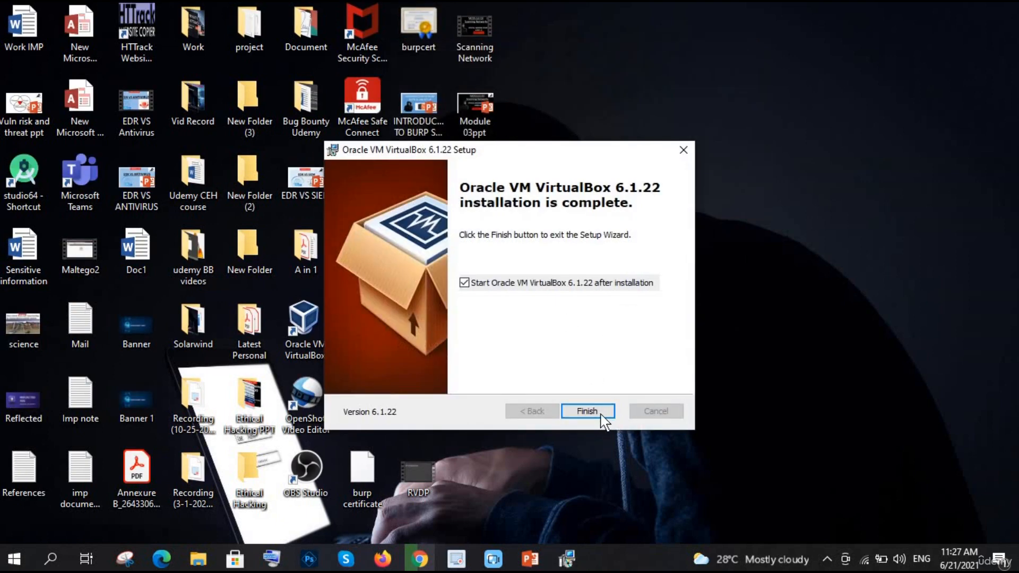
left_click(587, 412)
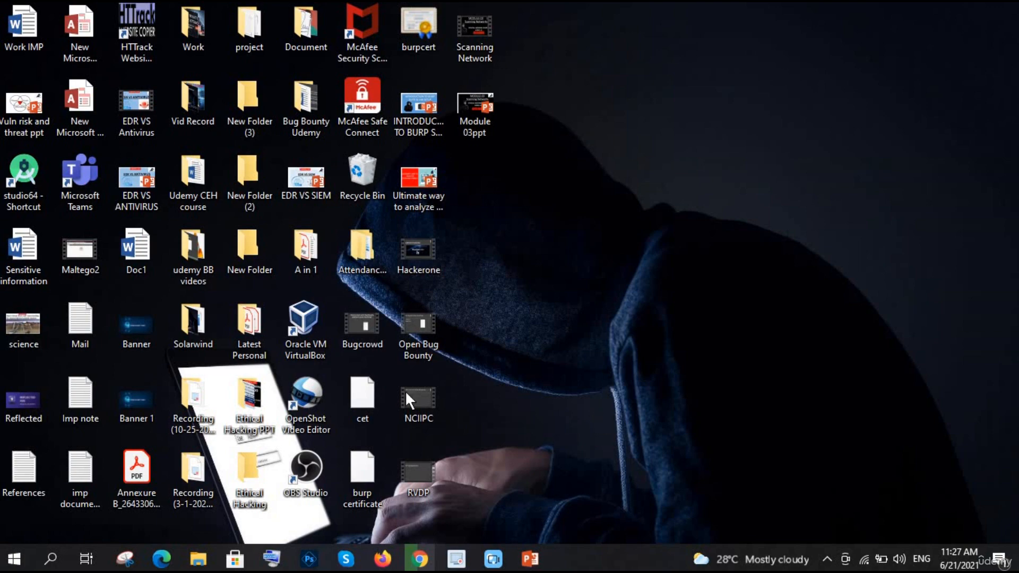
Open Oracle VM VirtualBox from its desktop shortcut and maximize the manager window
double_click(306, 320)
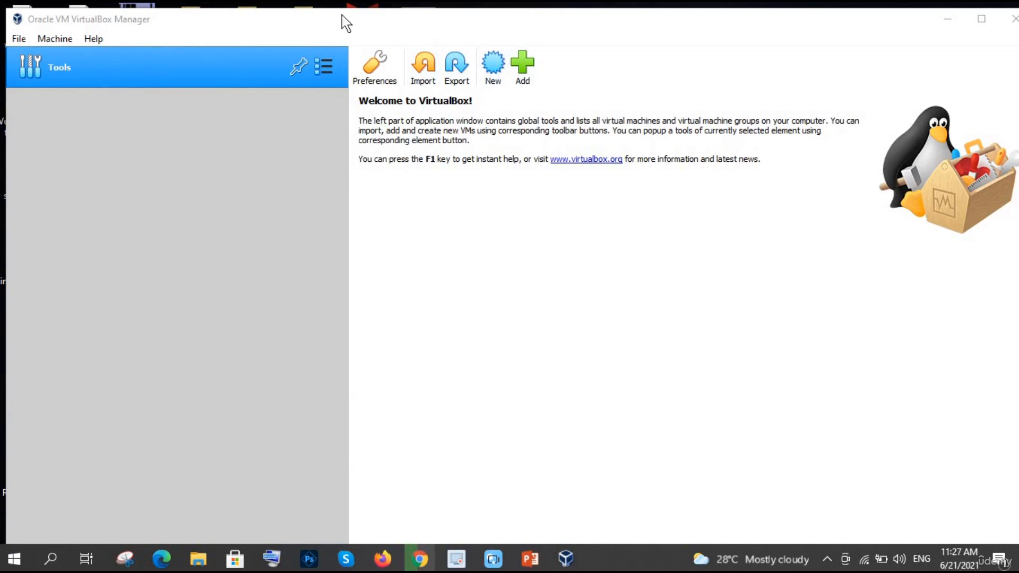
left_click_drag(340, 15, 336, 59)
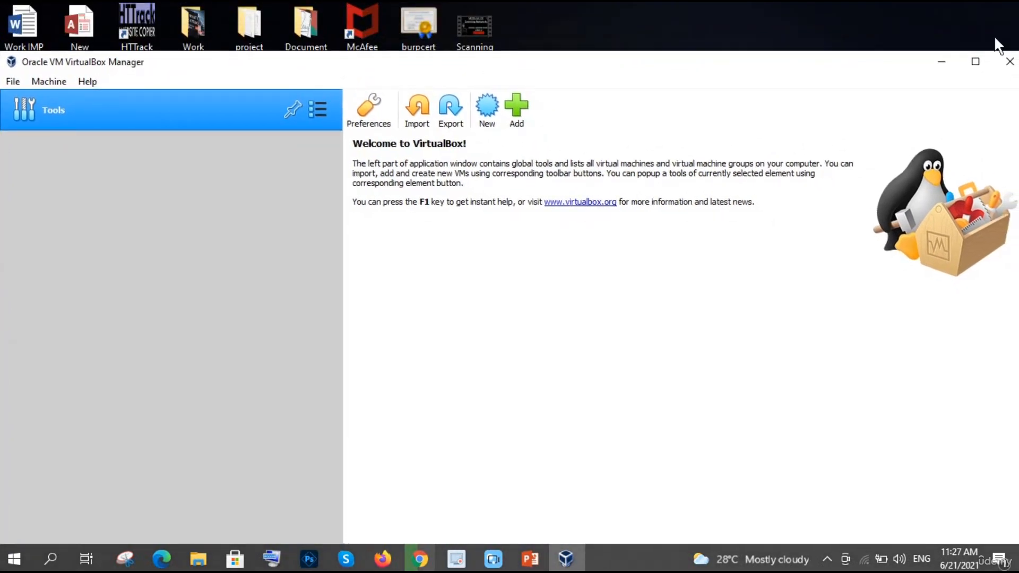
left_click(980, 69)
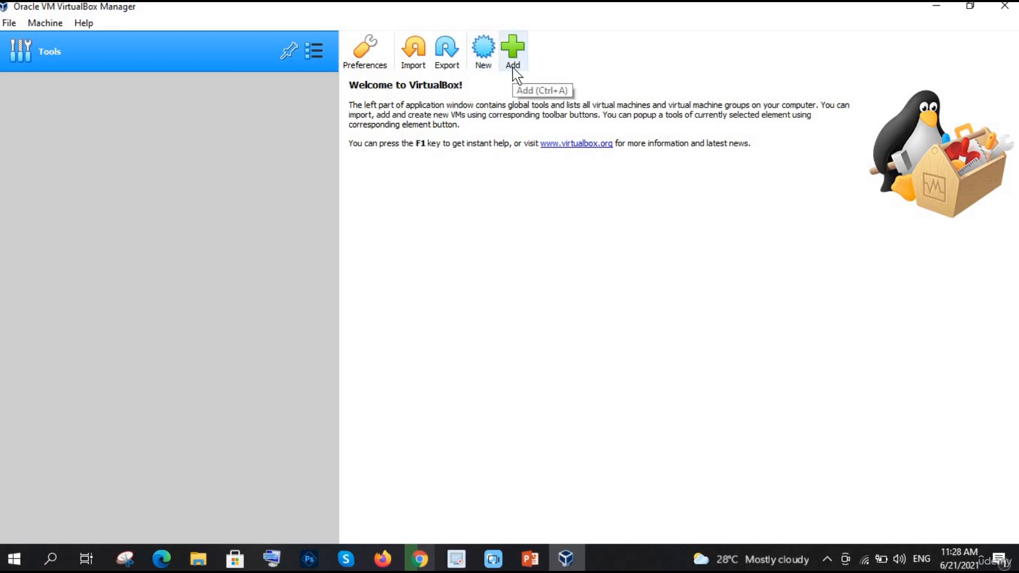
left_click(483, 49)
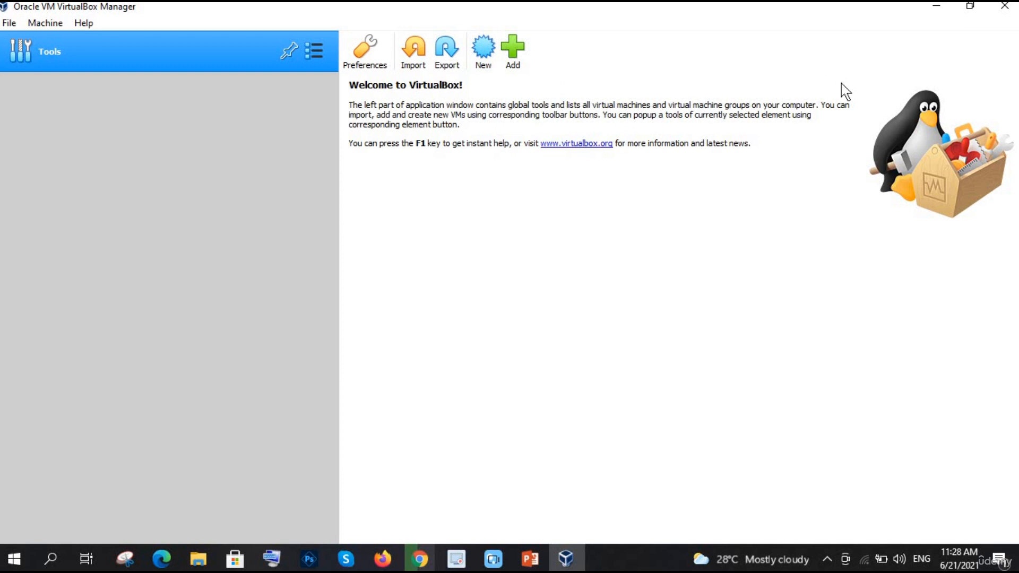
Minimize VirtualBox, switch to Chrome, and load google.com in the tab holding the VirtualBox downloads page
left_click(938, 9)
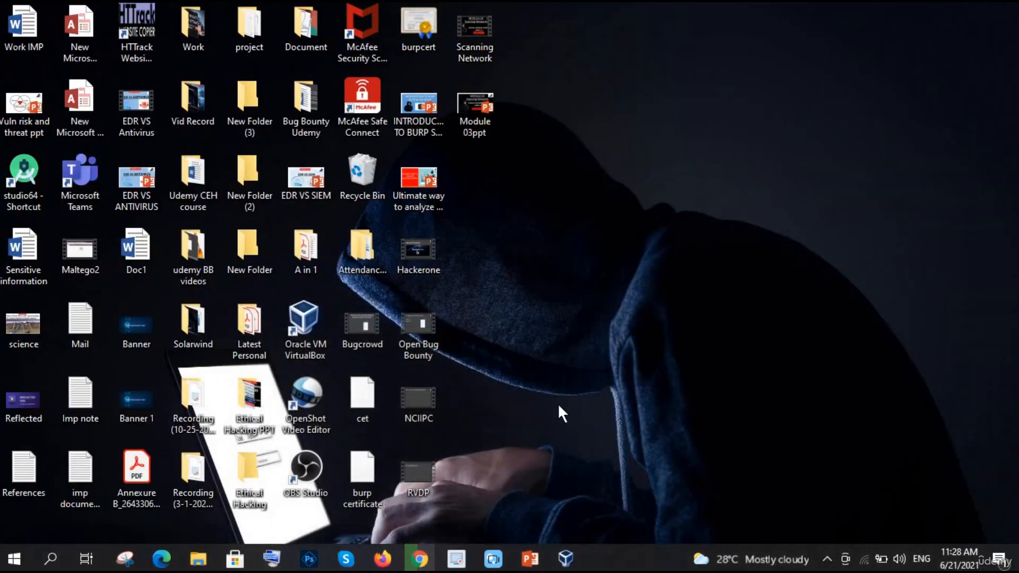
left_click(420, 559)
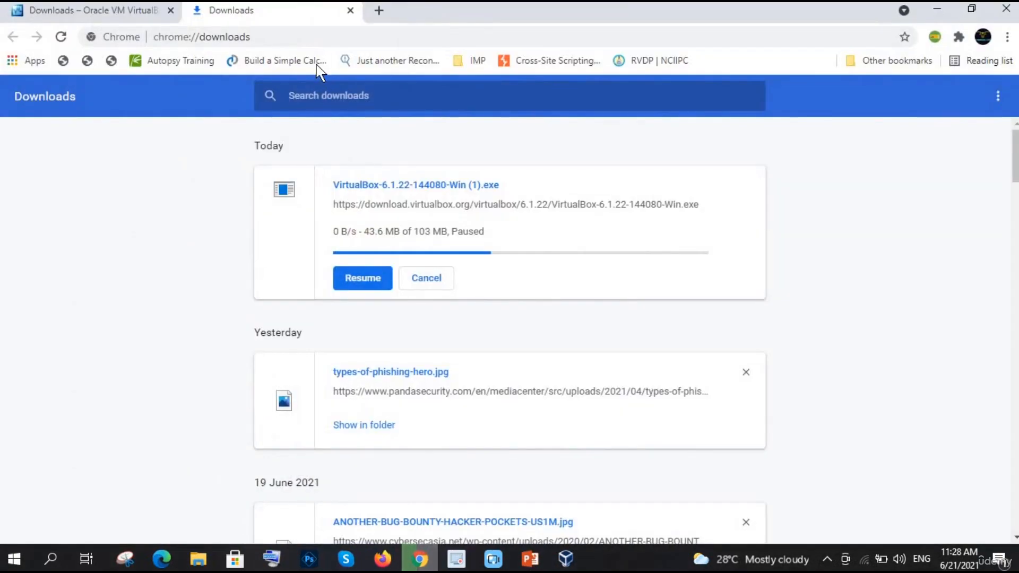
left_click(129, 14)
left_click(268, 40)
type("google.com")
key("Return")
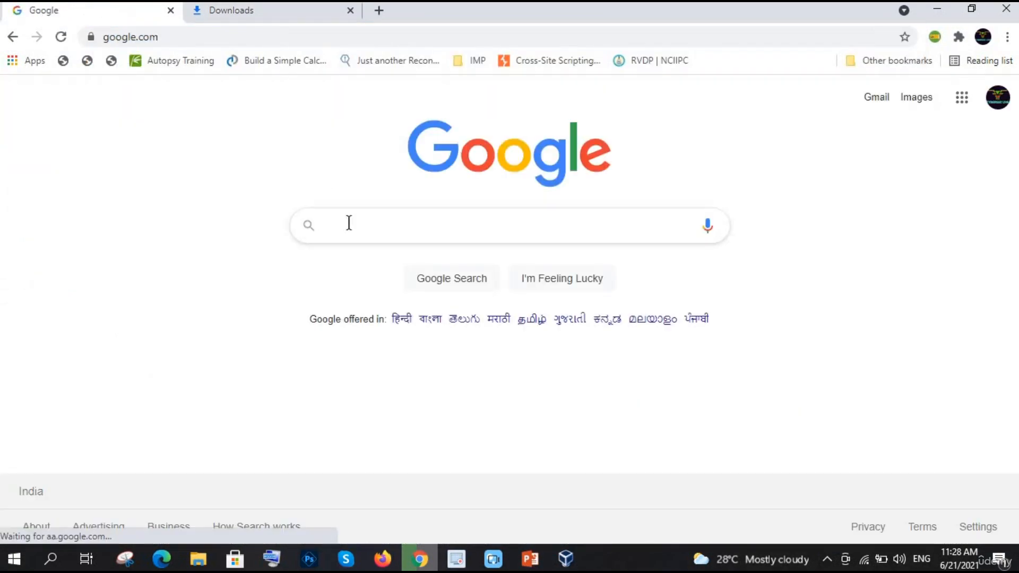
Search Google for "kali linux ova download offensive security"
type("kali ")
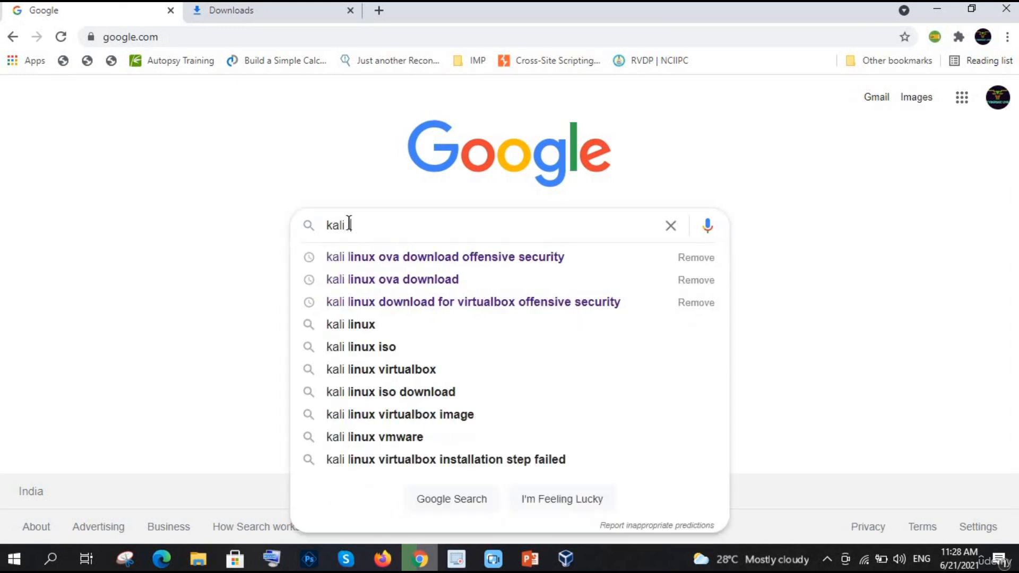
type("linux ova")
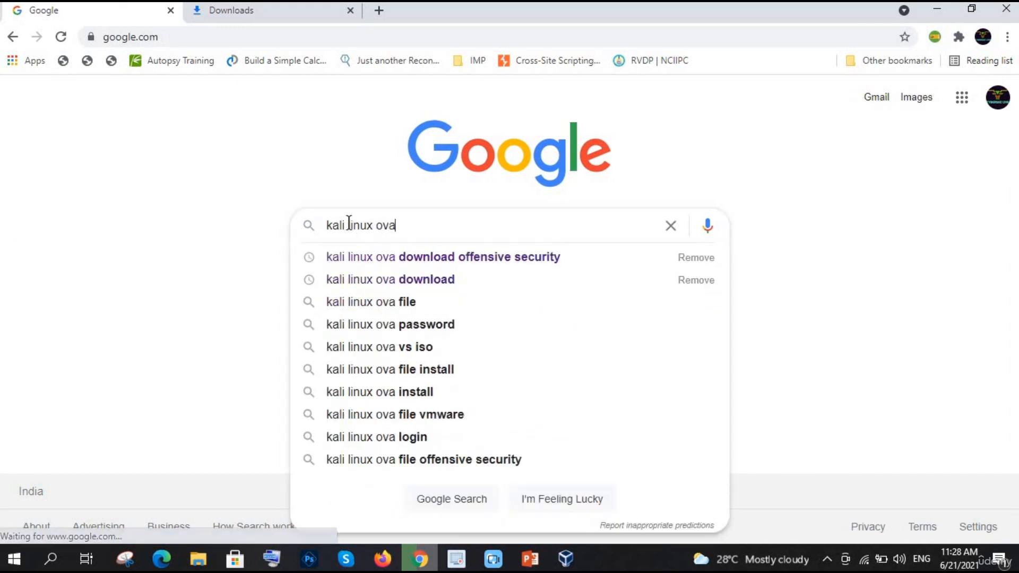
key("Down")
key("Return")
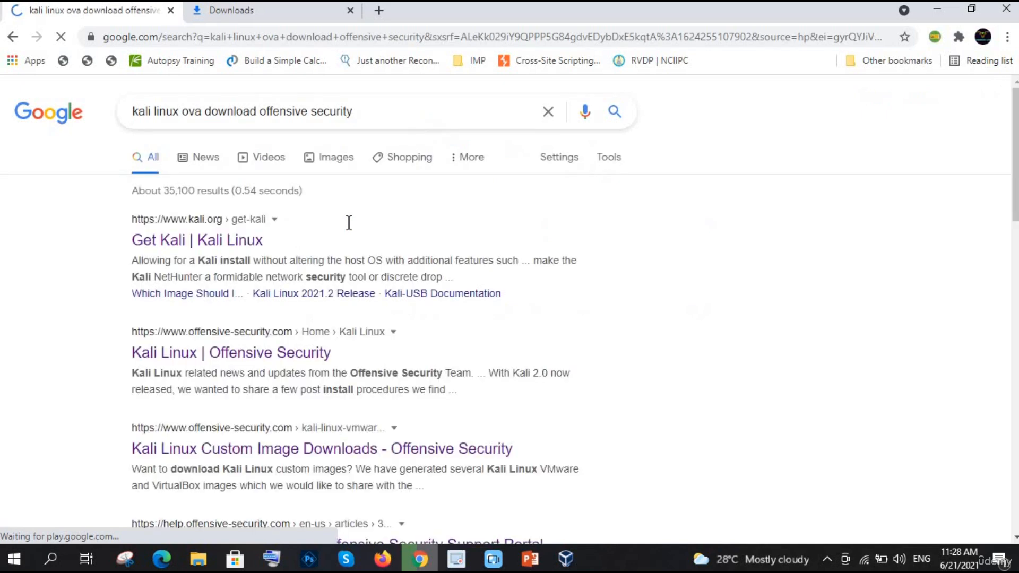
Open the "Kali Linux Custom Image Downloads - Offensive Security" search result in a new tab and switch to that tab
right_click(220, 238)
left_click(813, 371)
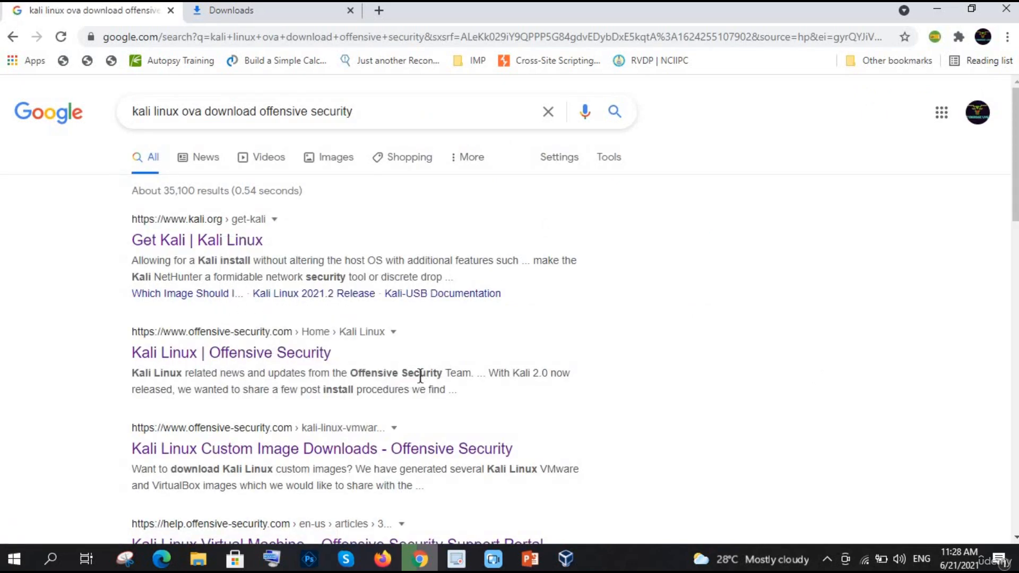
scroll(361, 366, "down", 2)
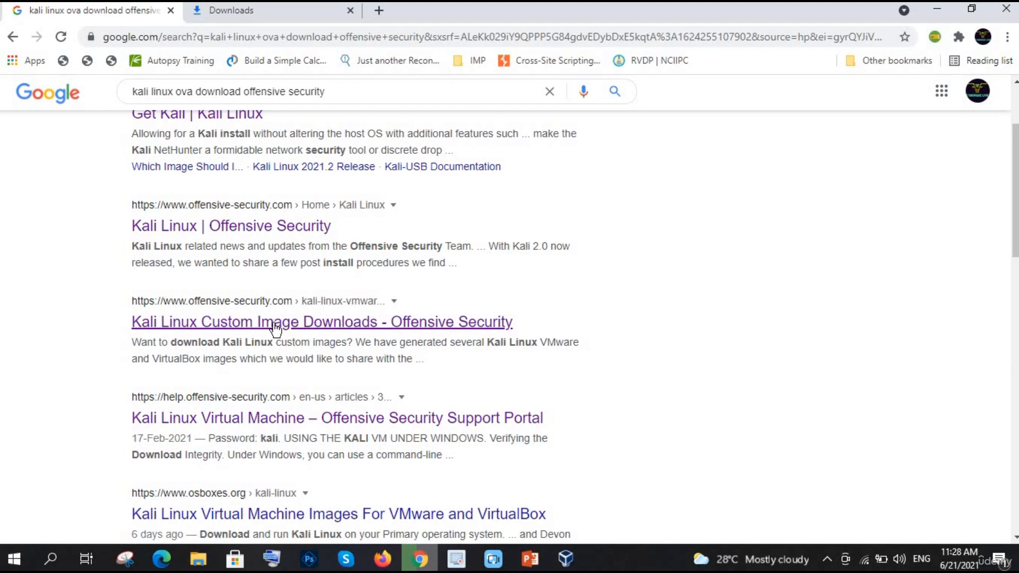
right_click(274, 325)
left_click(293, 336)
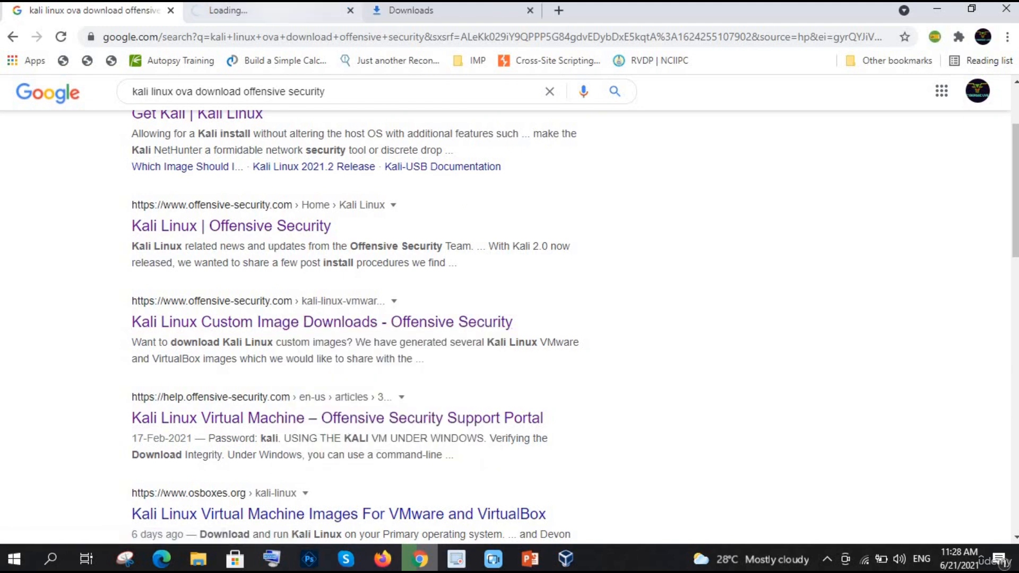
left_click(258, 16)
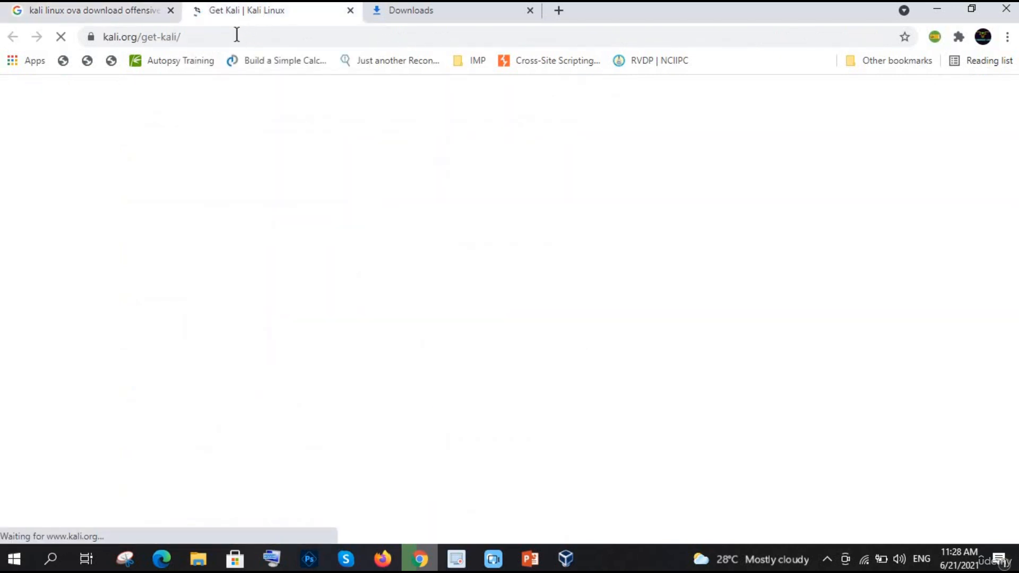
Switch the Get Kali page to its dark theme and go to the Virtual Machines platform section
mouse_move(649, 187)
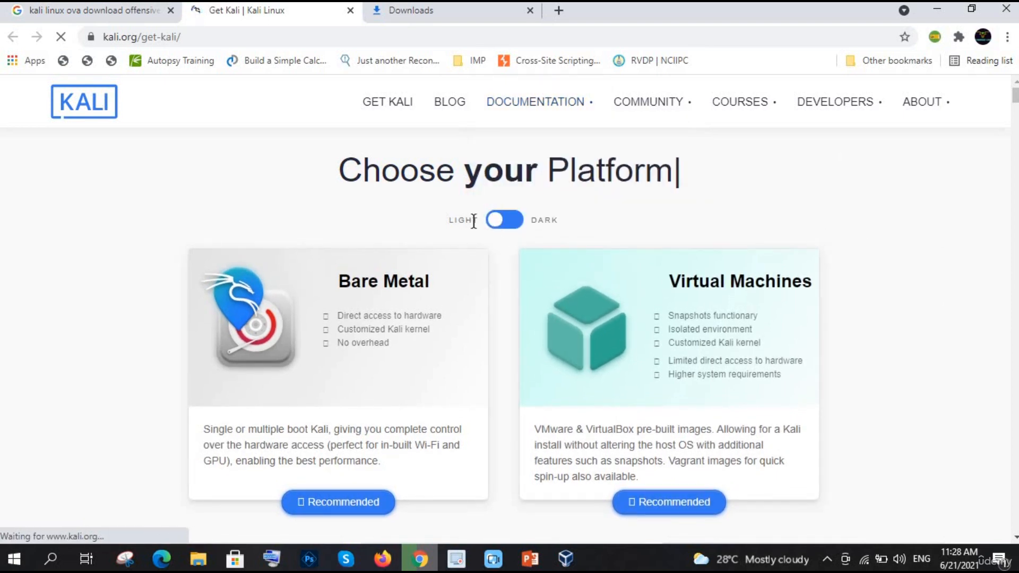
left_click(523, 227)
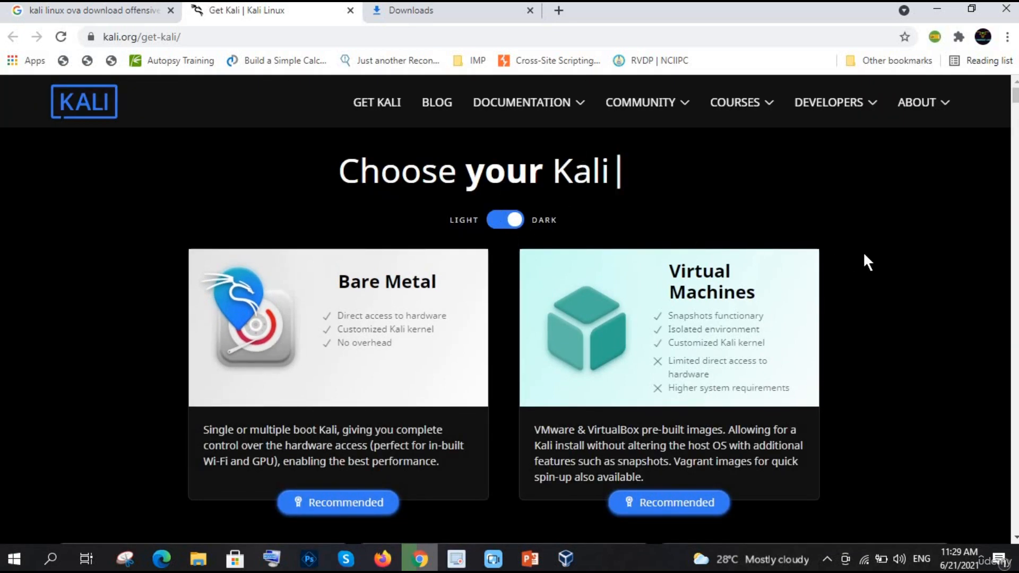
scroll(865, 256, "down", 2)
scroll(865, 256, "up", 1)
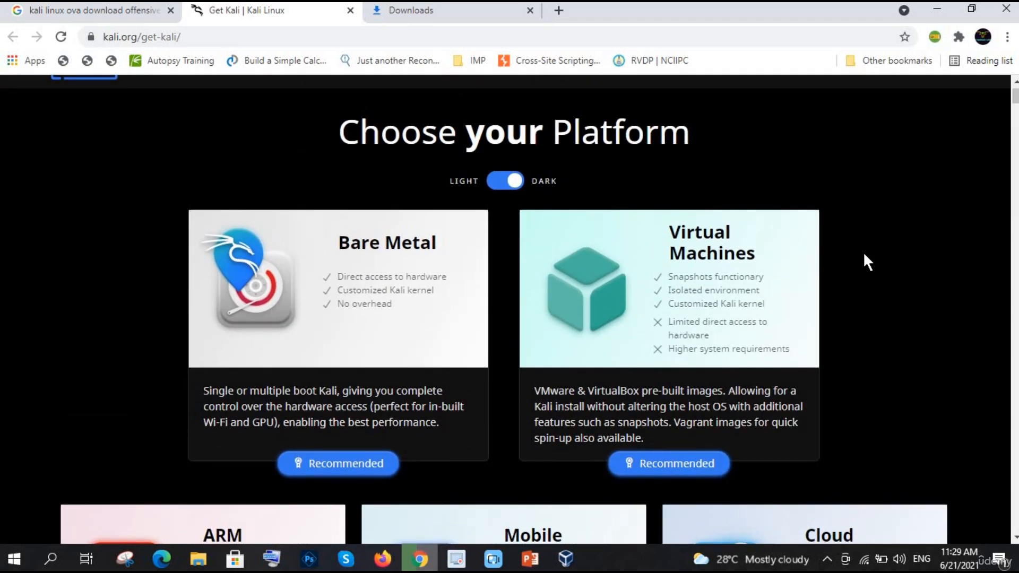
scroll(863, 252, "down", 1)
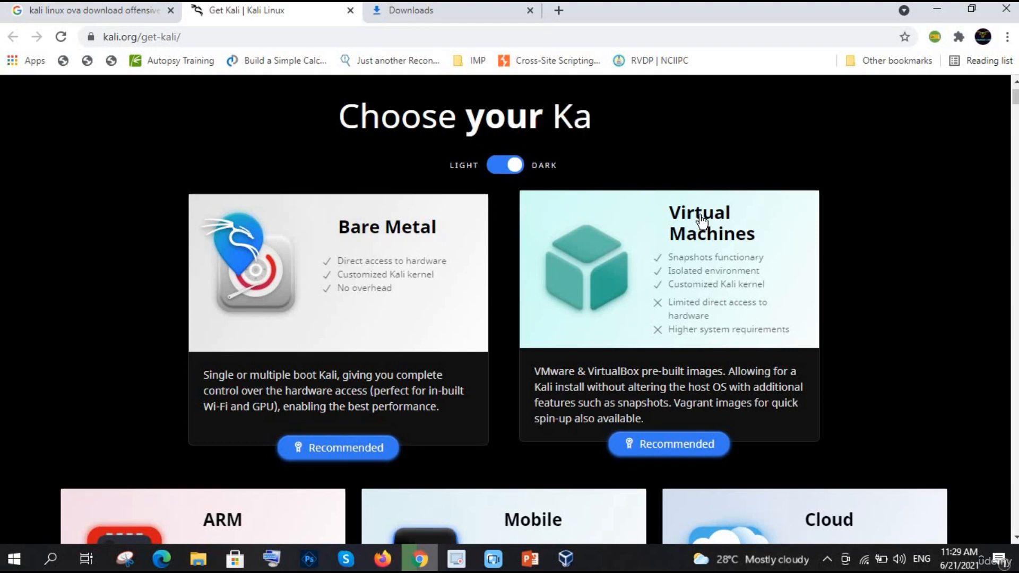
scroll(736, 319, "down", 1)
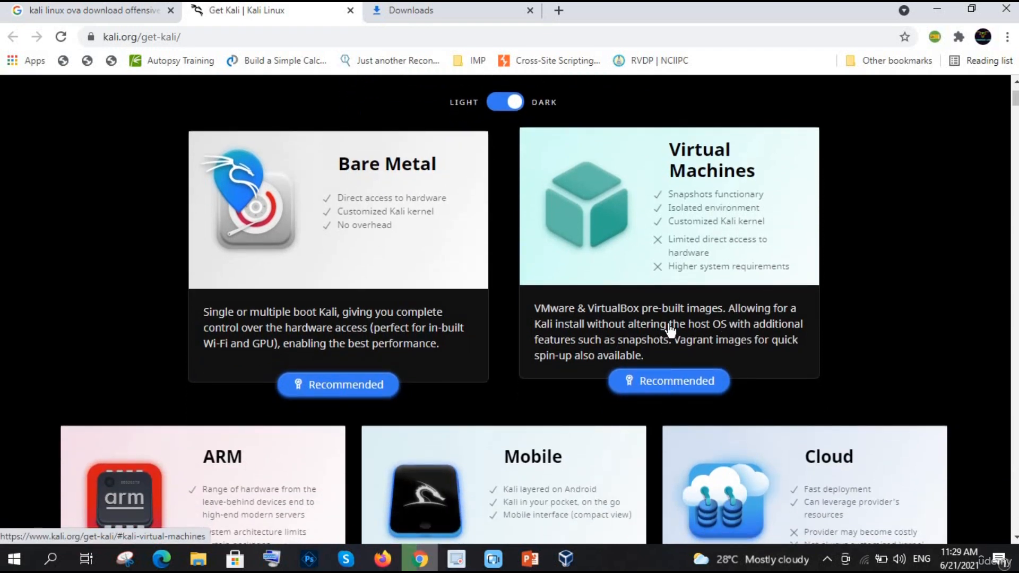
left_click(669, 288)
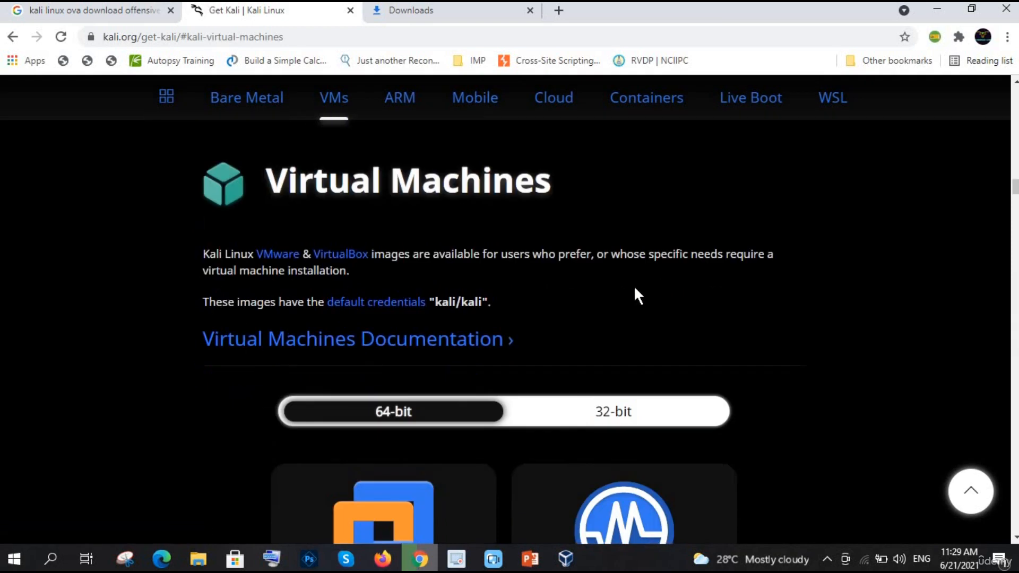
Look at the 32-bit VMware and VirtualBox images, and return to the 64-bit ones
scroll(634, 286, "down", 1)
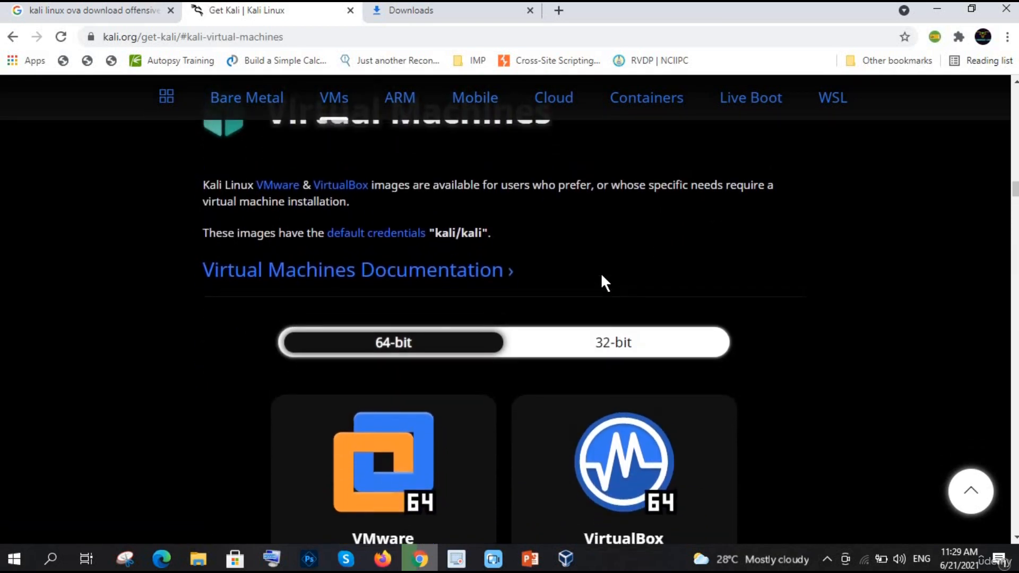
scroll(602, 282, "down", 2)
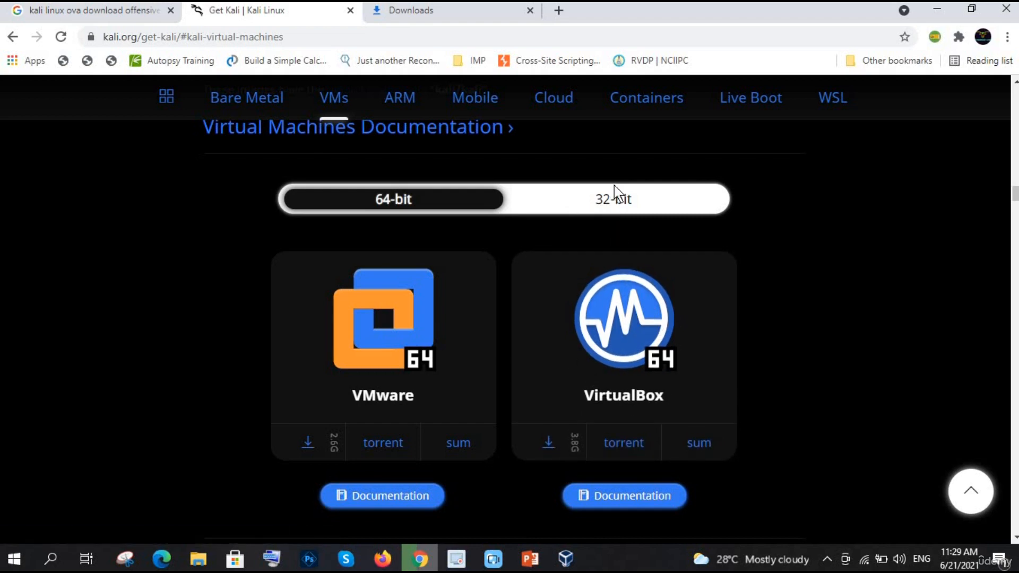
left_click(611, 199)
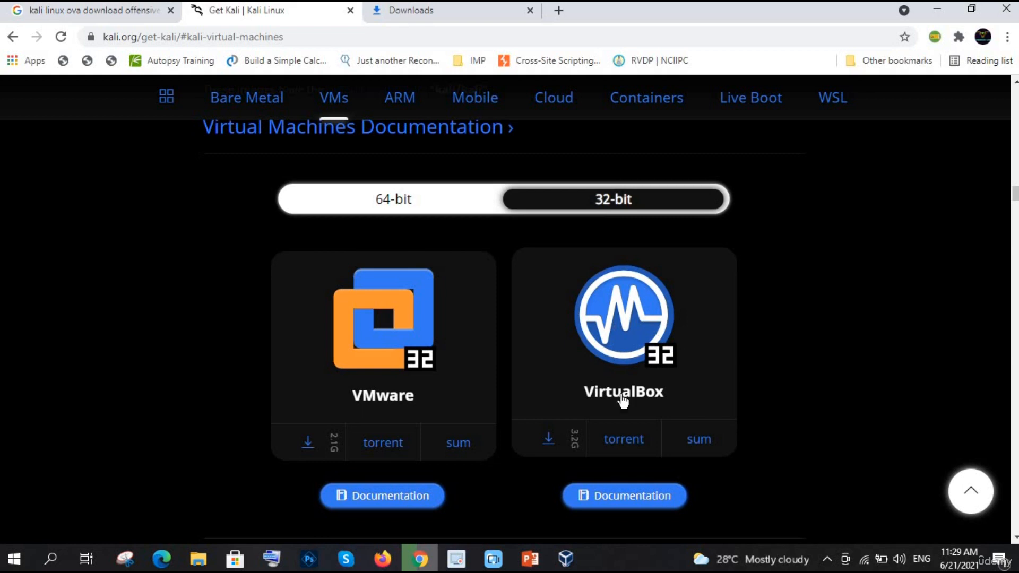
left_click(412, 215)
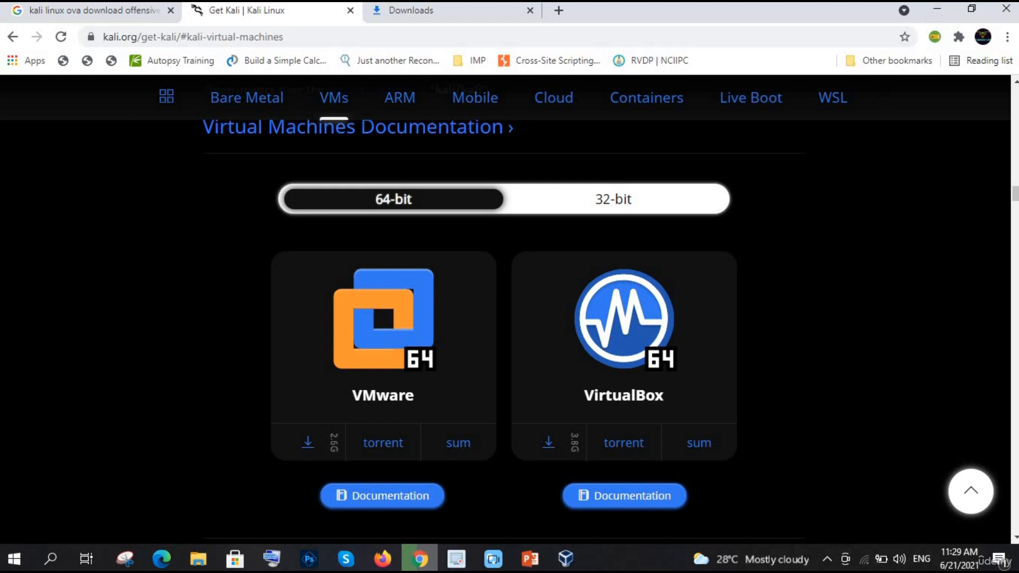
Check the computer's system type in the properties of This PC, and minimize the windows again
left_click(936, 8)
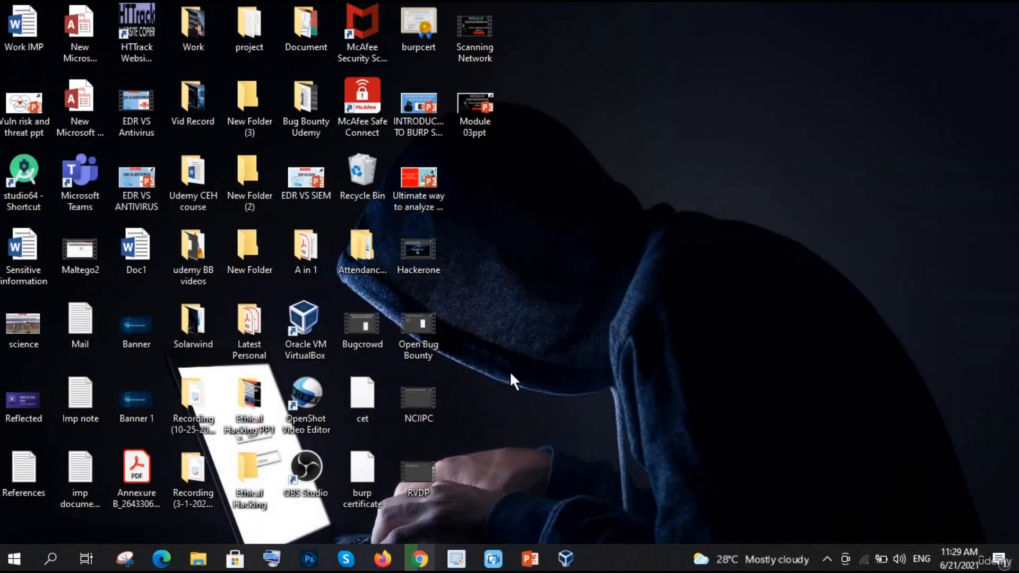
mouse_move(197, 567)
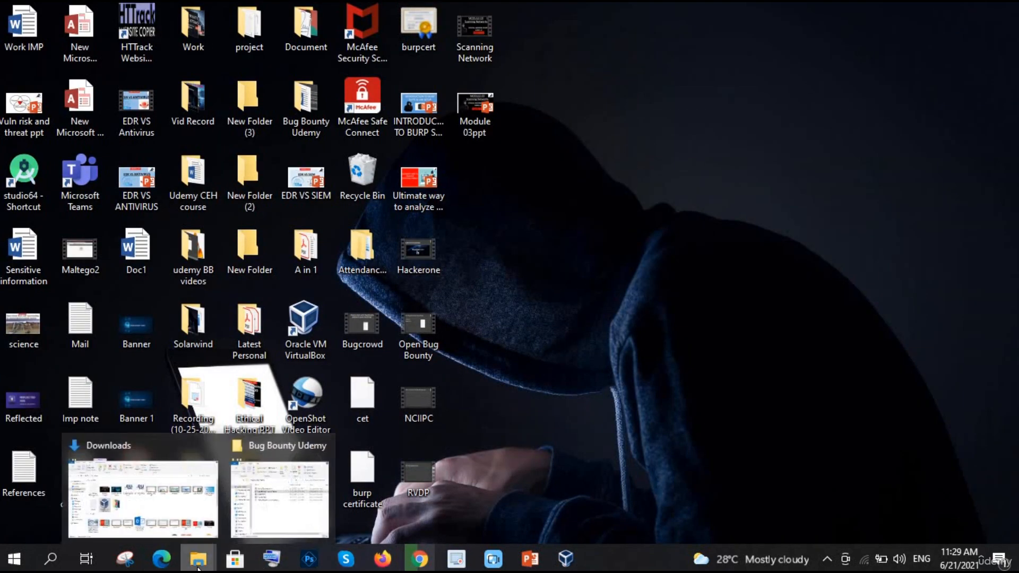
left_click(199, 525)
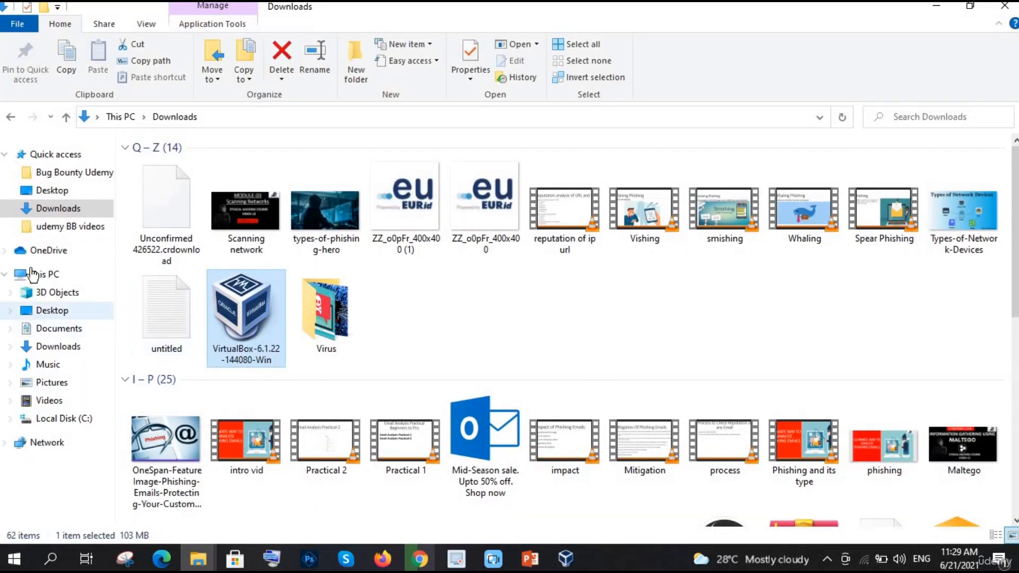
left_click(37, 276)
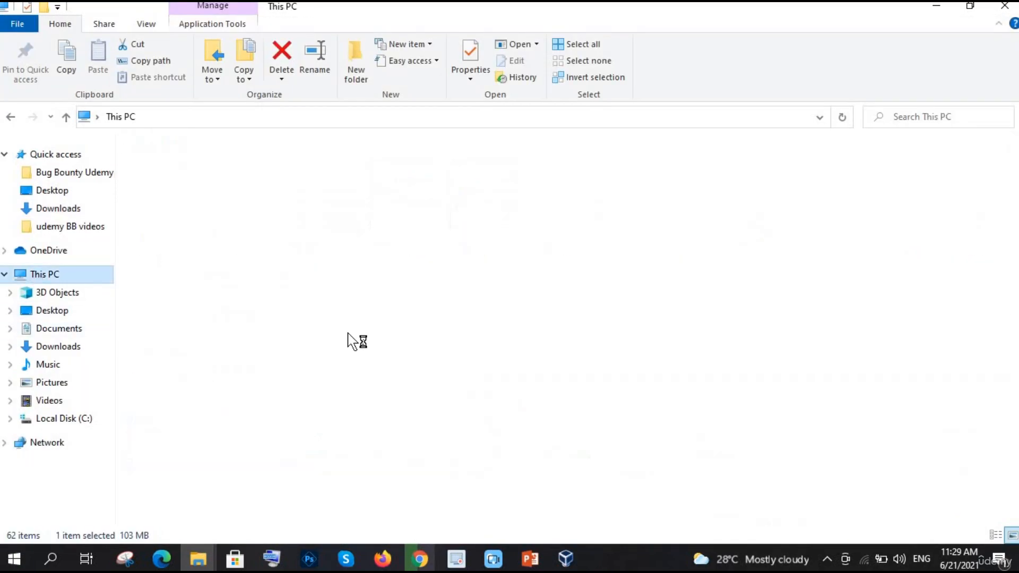
right_click(376, 352)
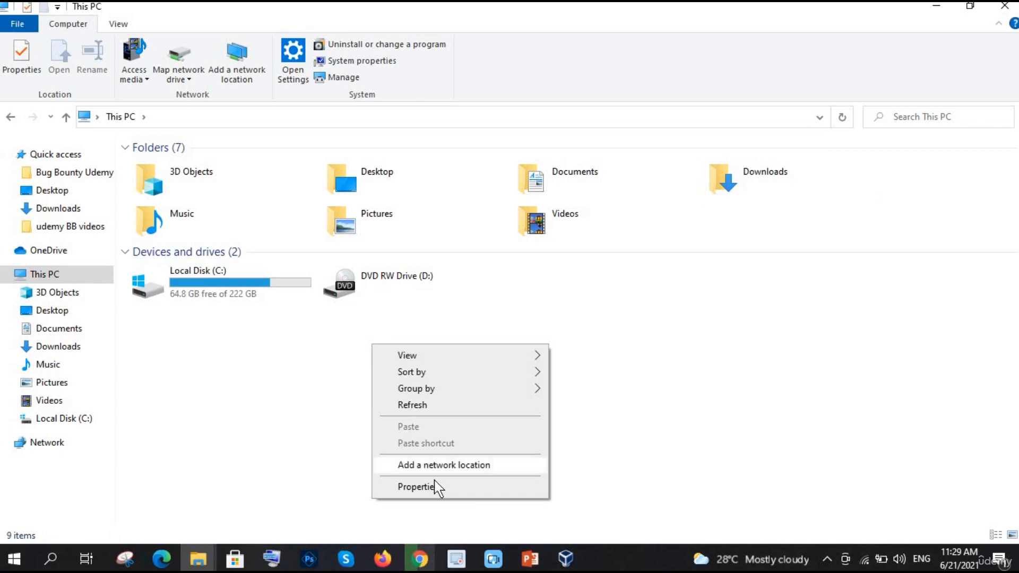
left_click(418, 487)
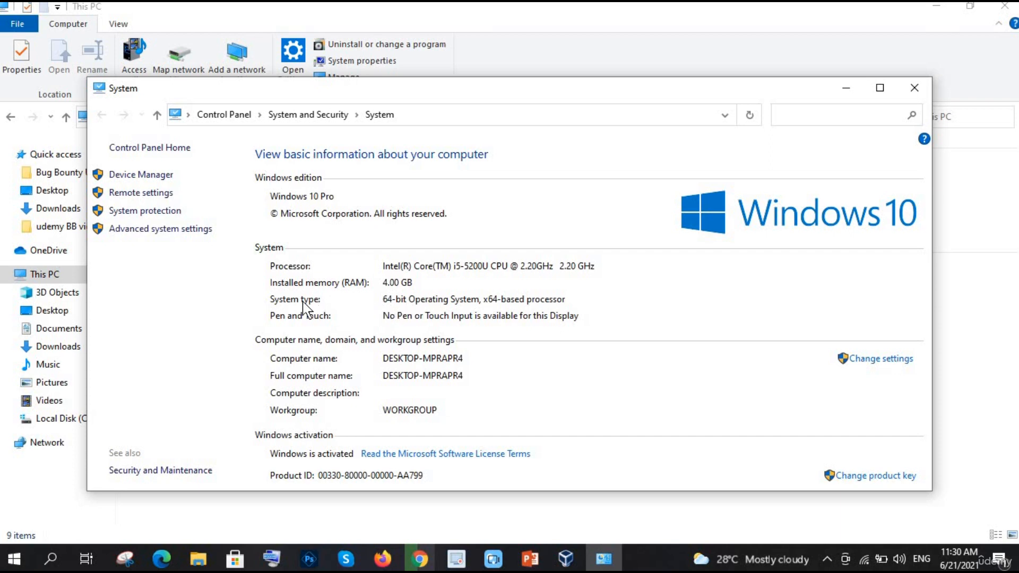
left_click(847, 87)
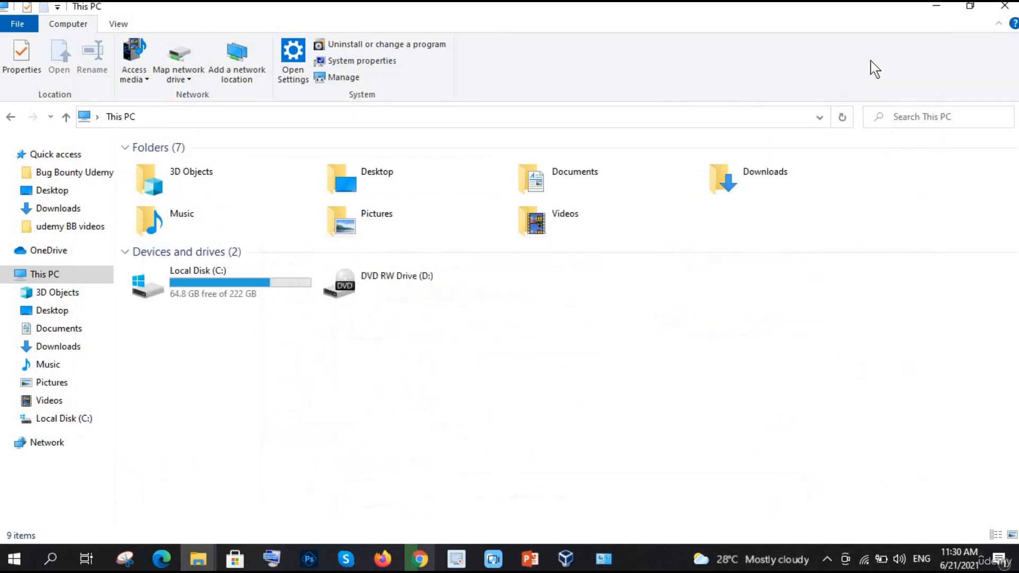
left_click(941, 10)
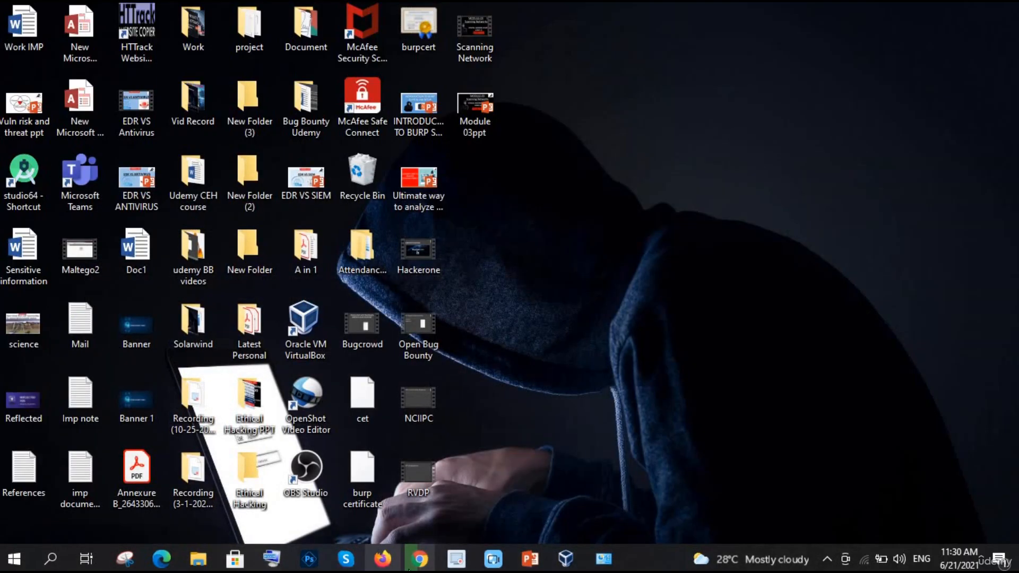
Back in Chrome, start downloading the 64-bit VirtualBox image of Kali Linux and pause it on the downloads page
left_click(419, 559)
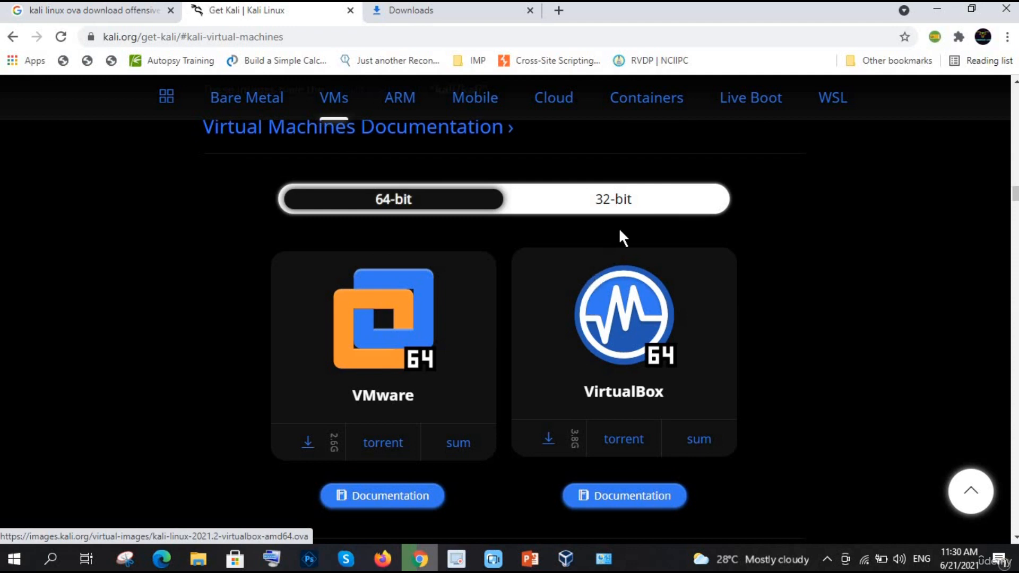
left_click(618, 203)
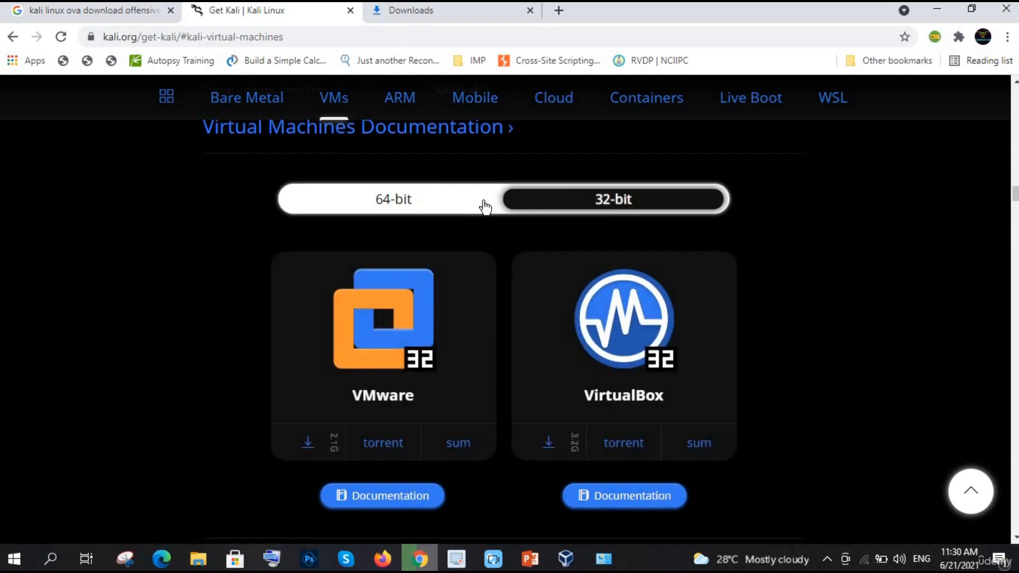
left_click(390, 207)
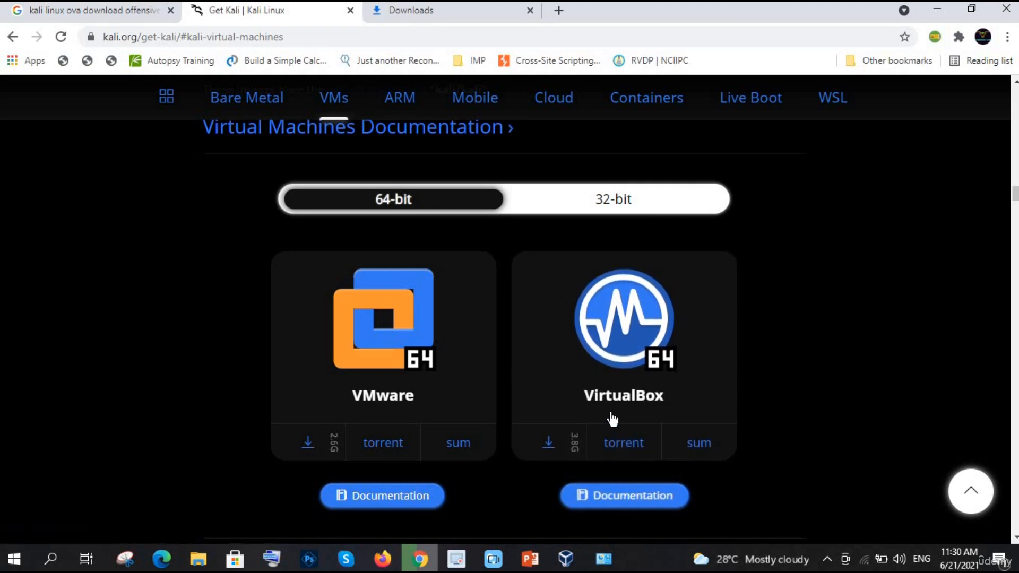
left_click(548, 440)
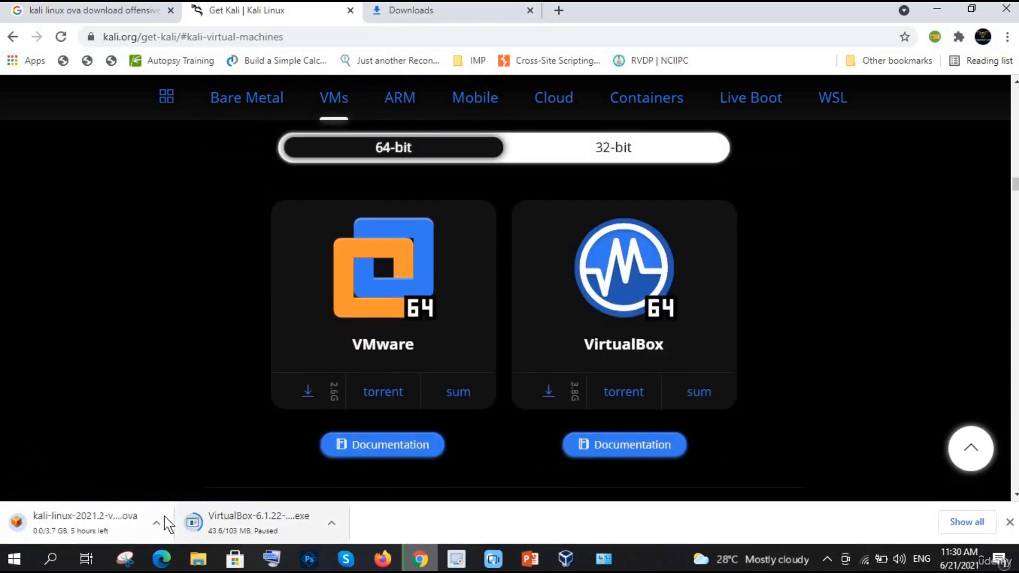
left_click(967, 522)
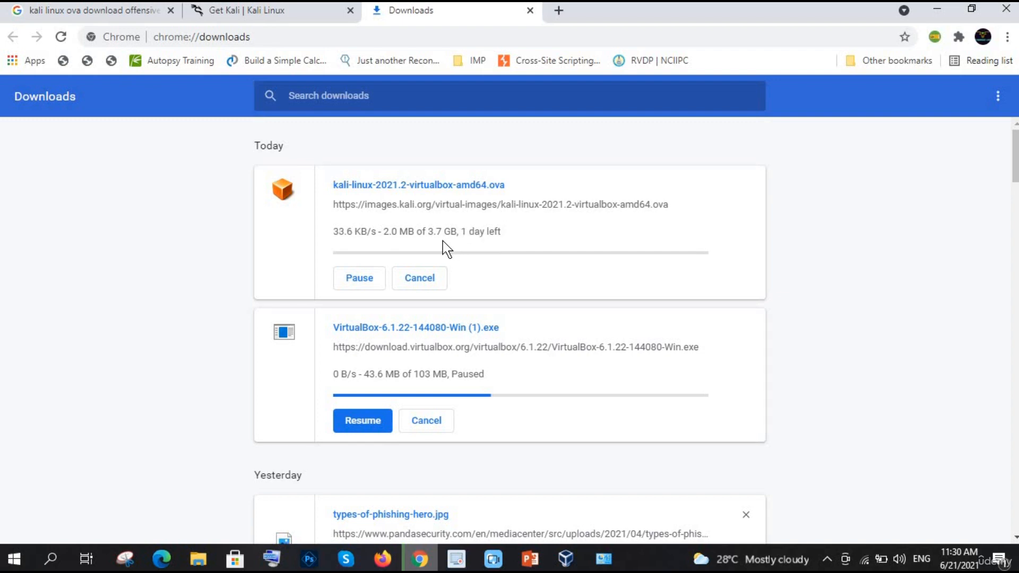
left_click(359, 281)
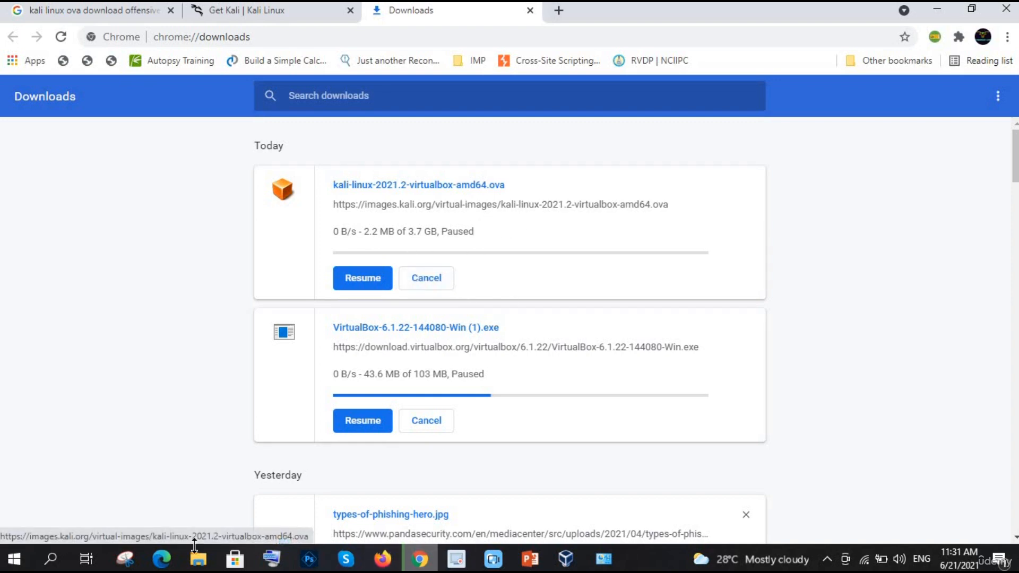
In File Explorer's Downloads folder, open the kali-linux-2021.1-vbox-amd64 OVF file to start importing it into VirtualBox
mouse_move(198, 567)
left_click(186, 520)
left_click(49, 349)
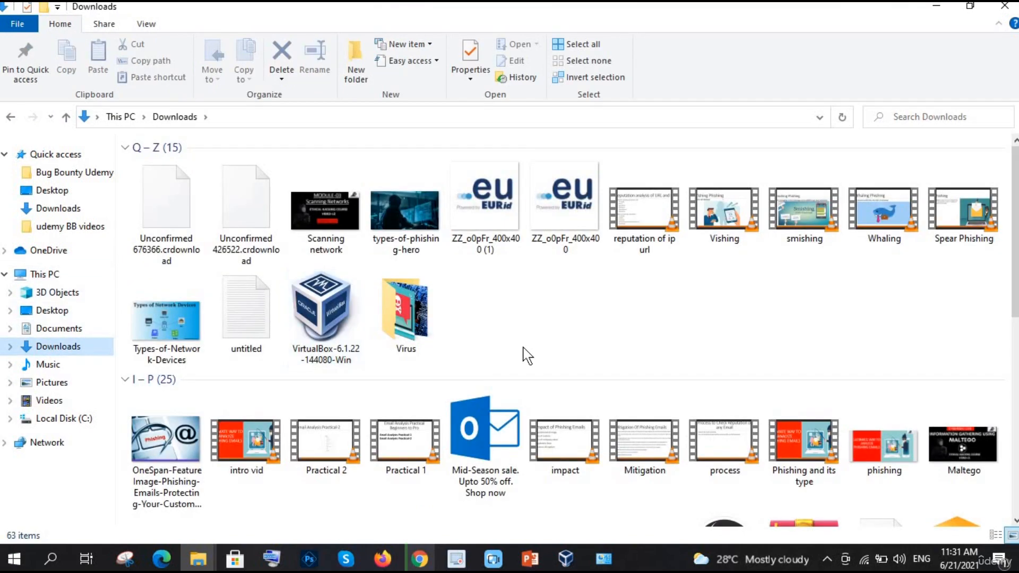
scroll(526, 355, "down", 6)
scroll(526, 355, "up", 2)
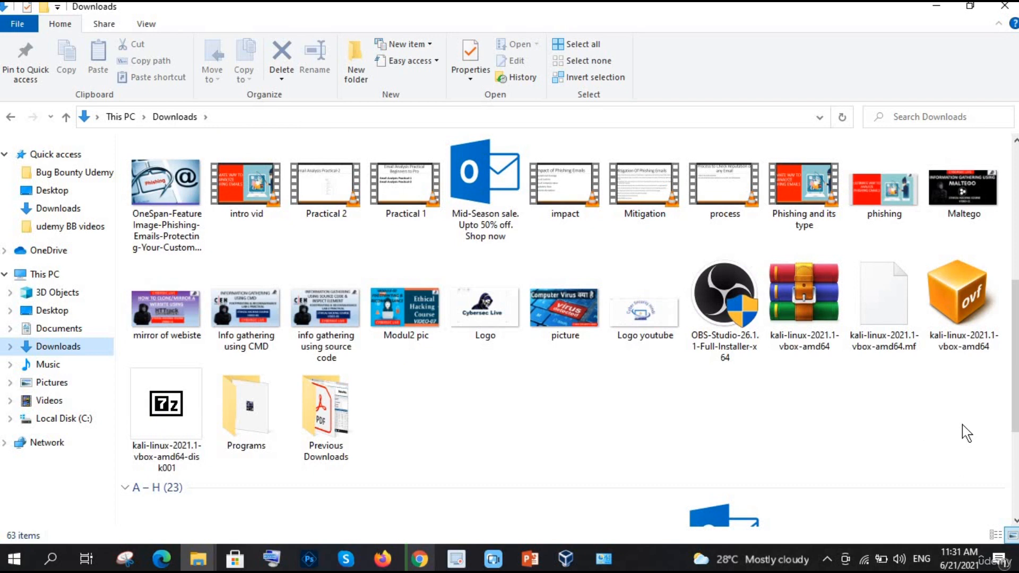
left_click(975, 284)
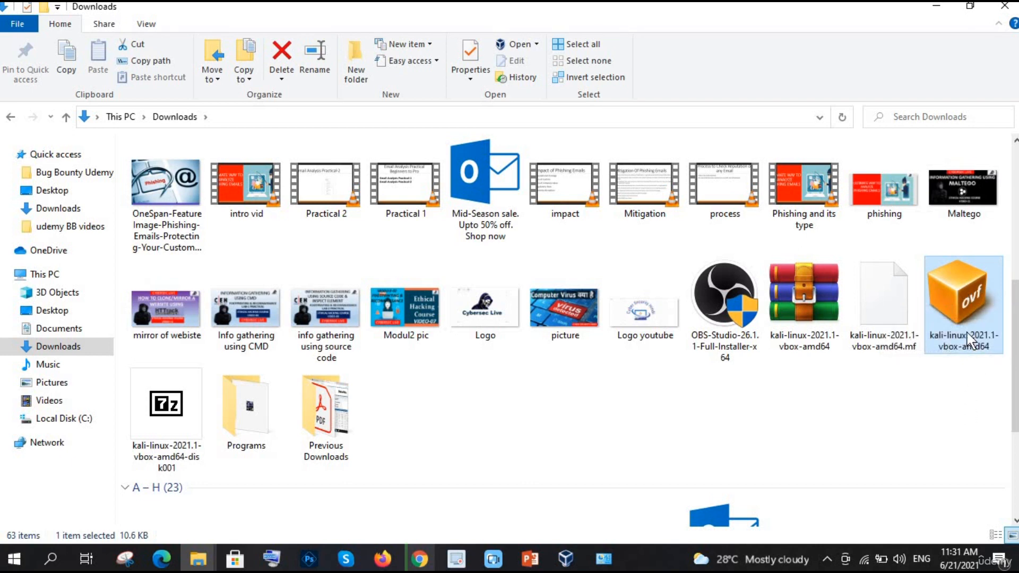
double_click(960, 301)
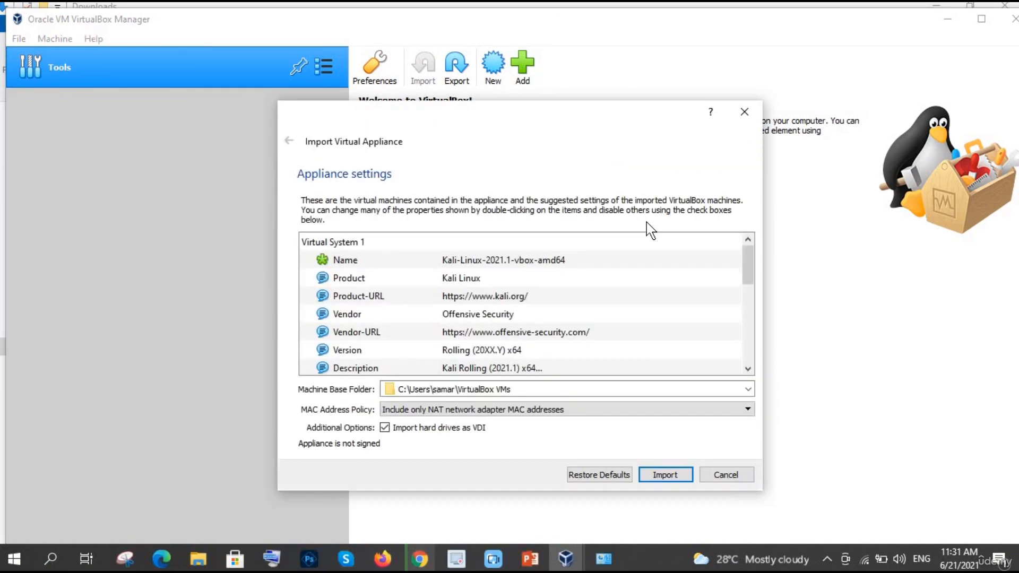
Import the Kali-Linux-2021.1-vbox-amd64 appliance with its suggested settings and accept its software license agreement
left_click_drag(572, 109, 571, 53)
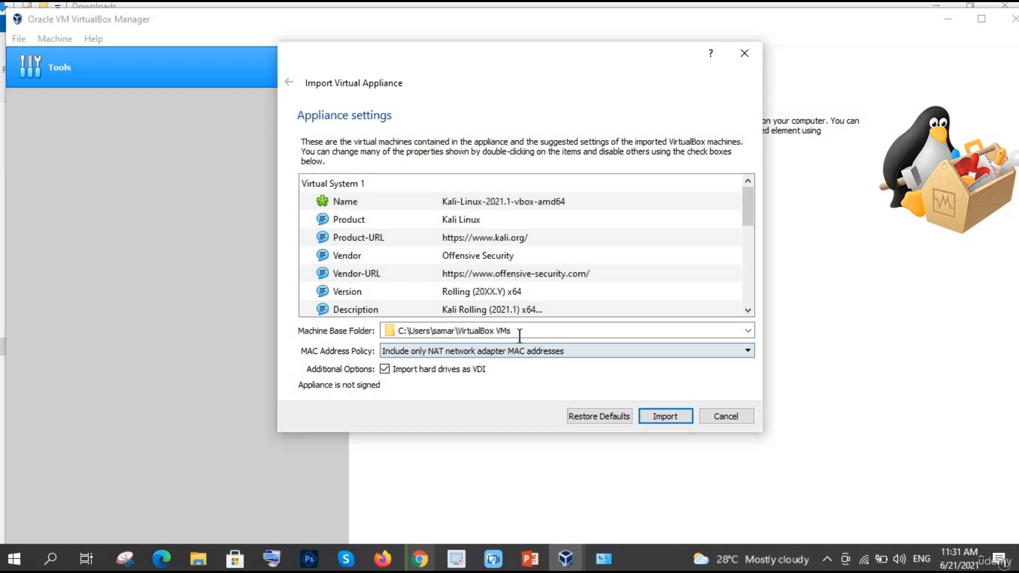
left_click(686, 419)
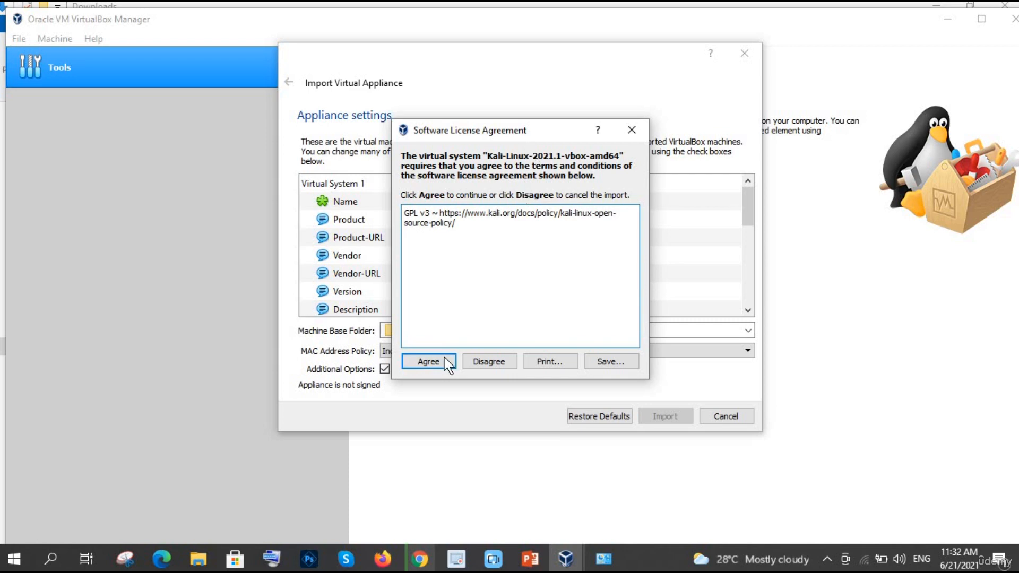
left_click(429, 362)
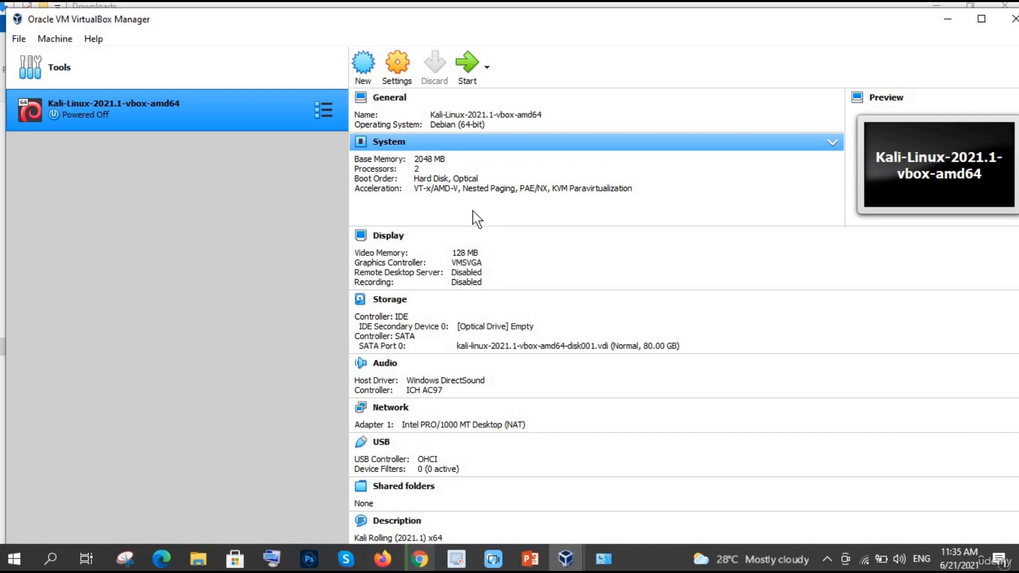
In the Kali machine's network settings, try Bridged Adapter for Adapter 1, set it back to NAT and save
left_click(395, 75)
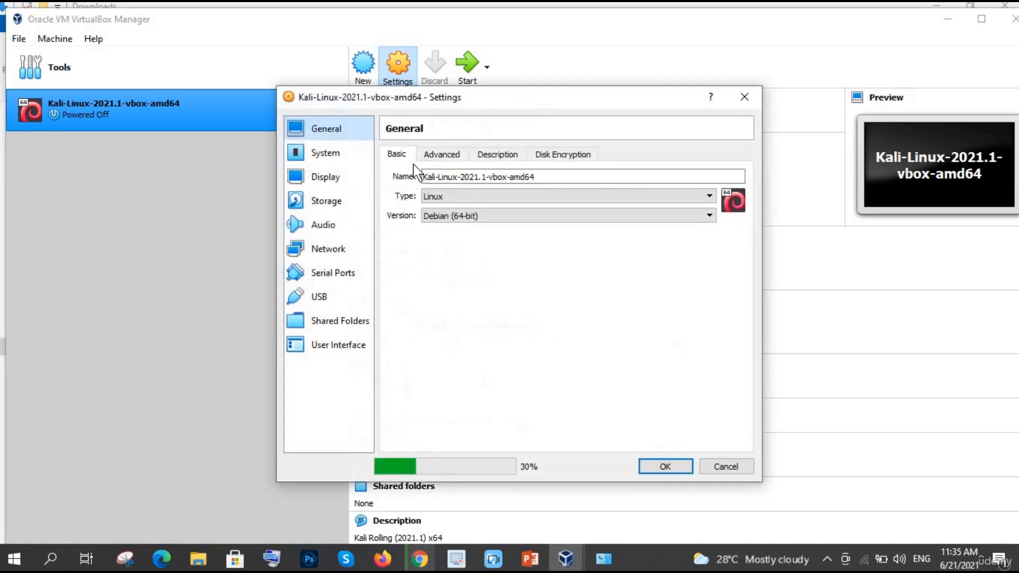
left_click(330, 257)
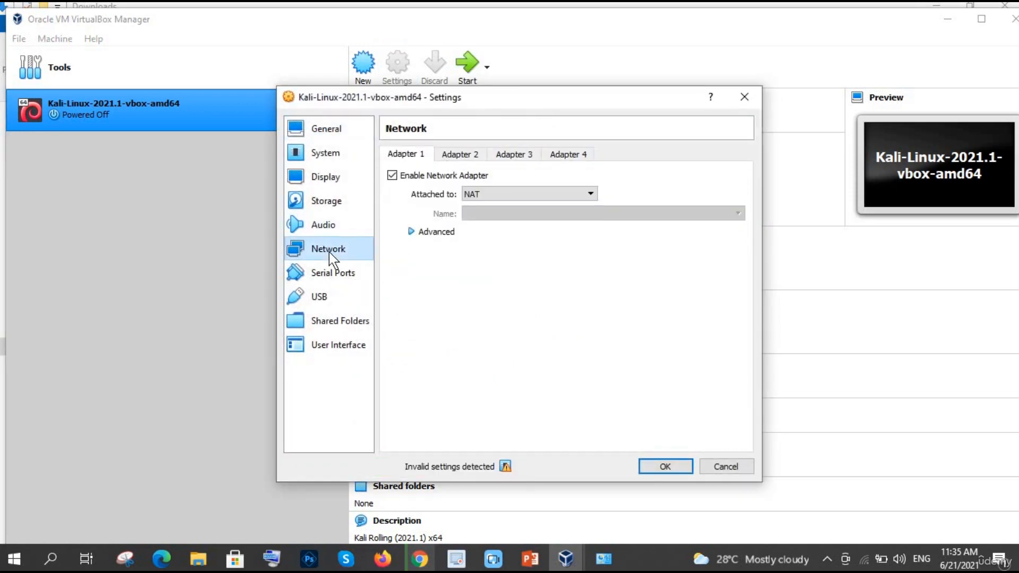
left_click(533, 195)
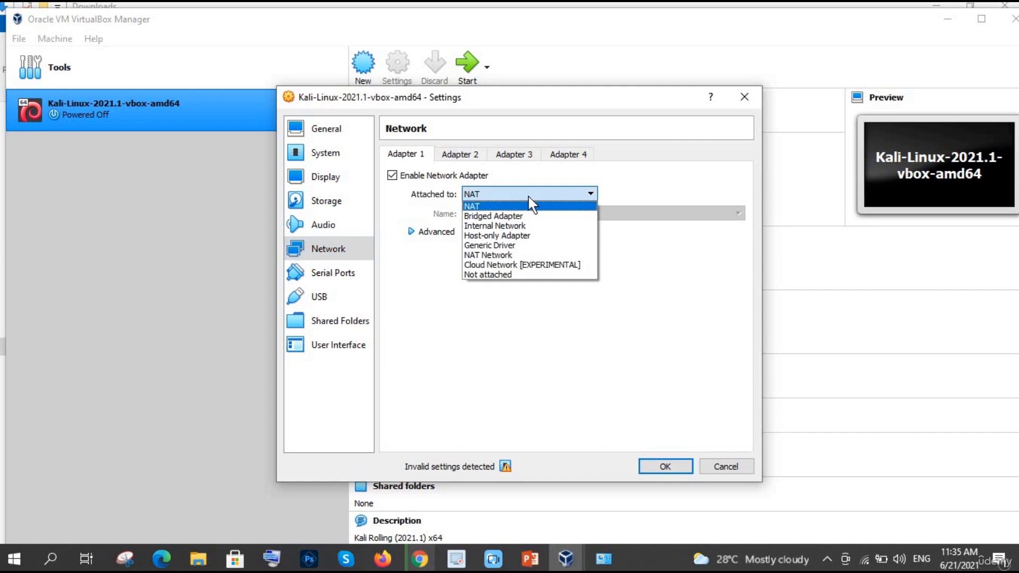
left_click(501, 208)
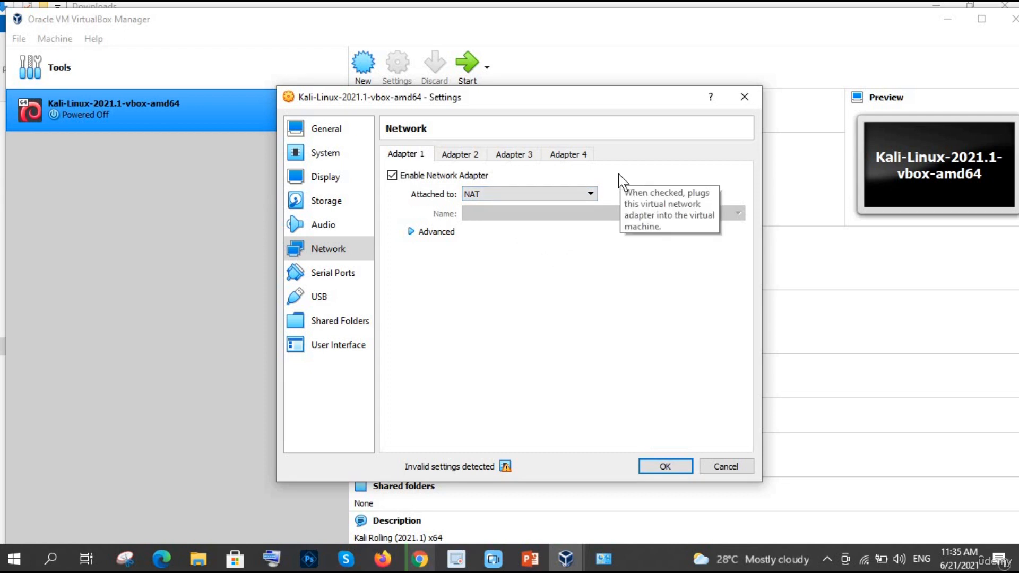
left_click(570, 198)
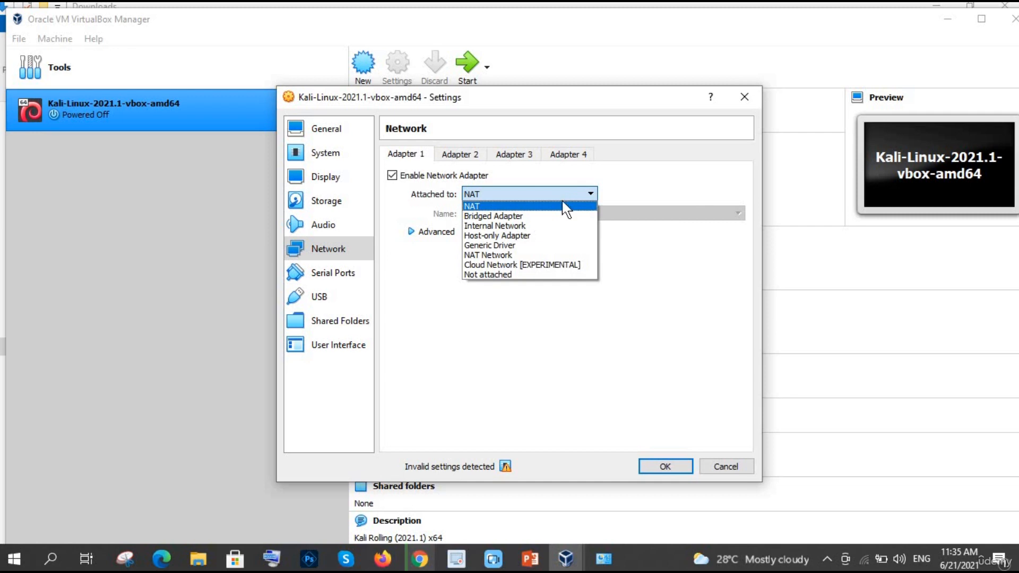
left_click(525, 217)
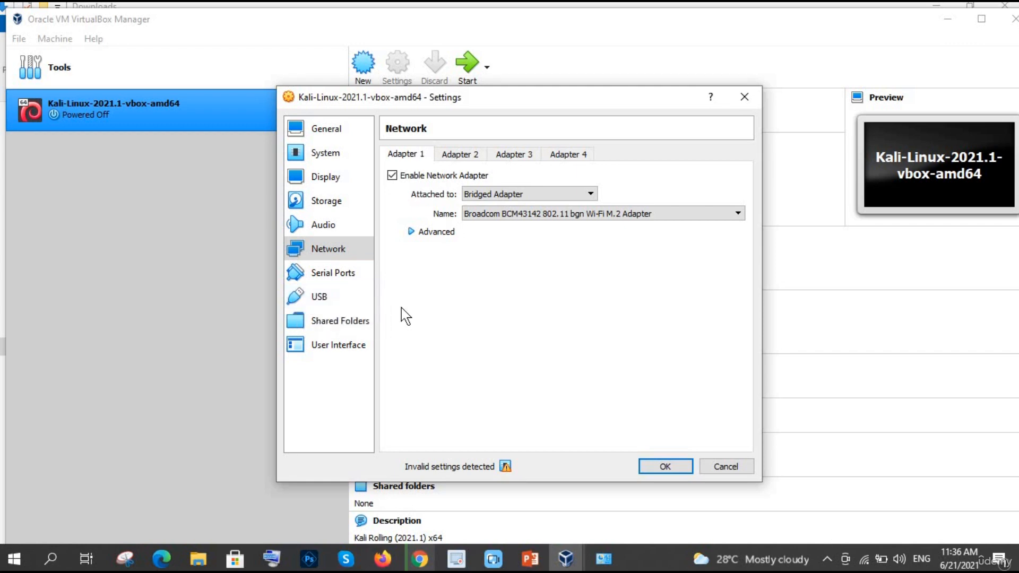
left_click(538, 201)
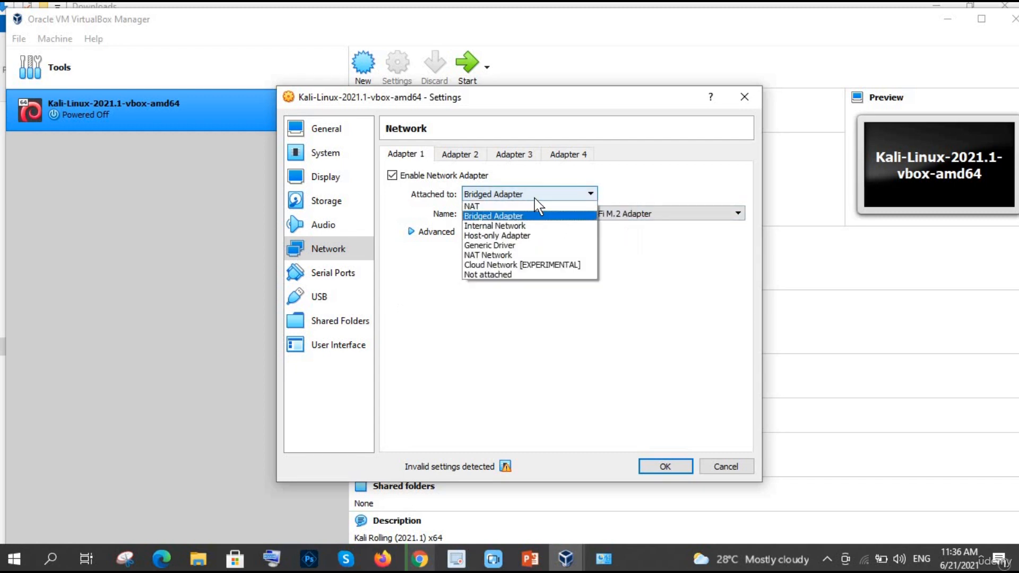
left_click(509, 207)
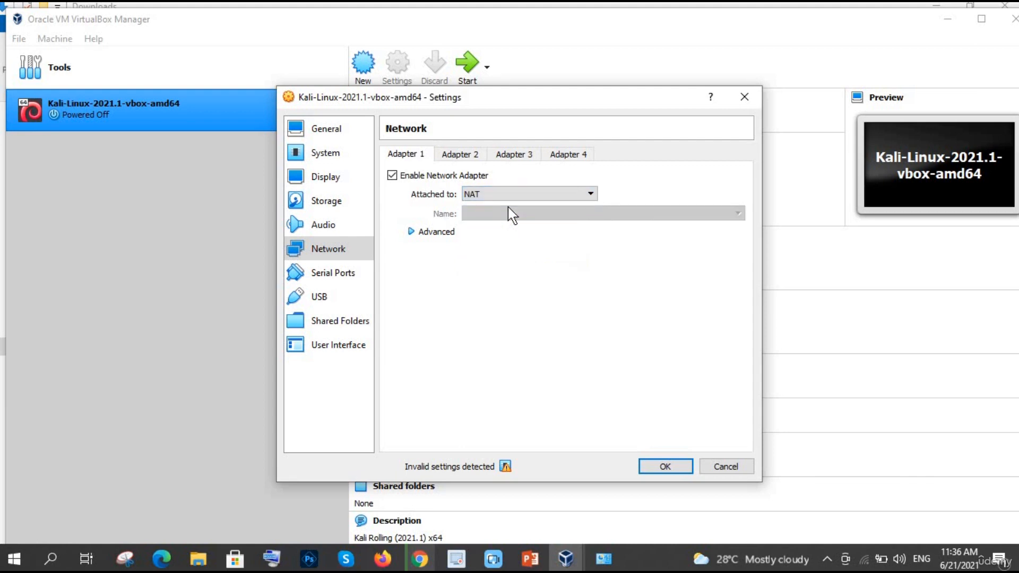
left_click(666, 467)
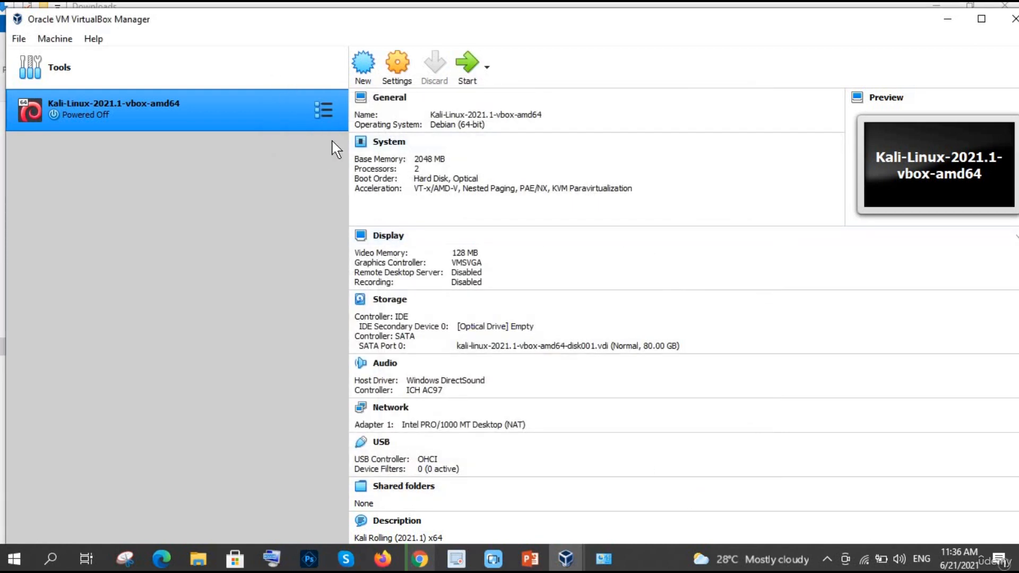
Start the Kali virtual machine, boot the Kali GNU/Linux entry and maximize the machine's window
left_click(469, 59)
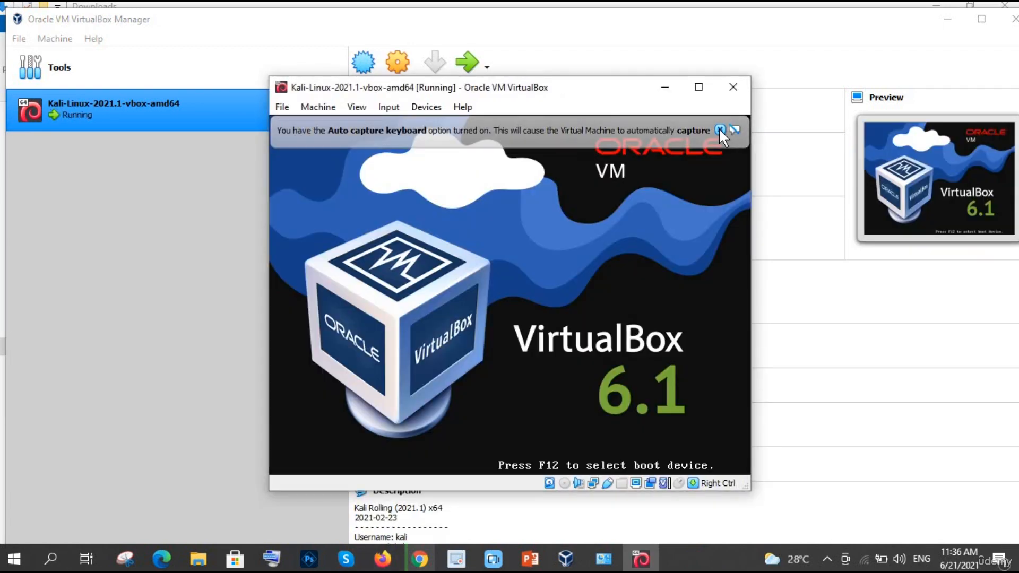
left_click(720, 129)
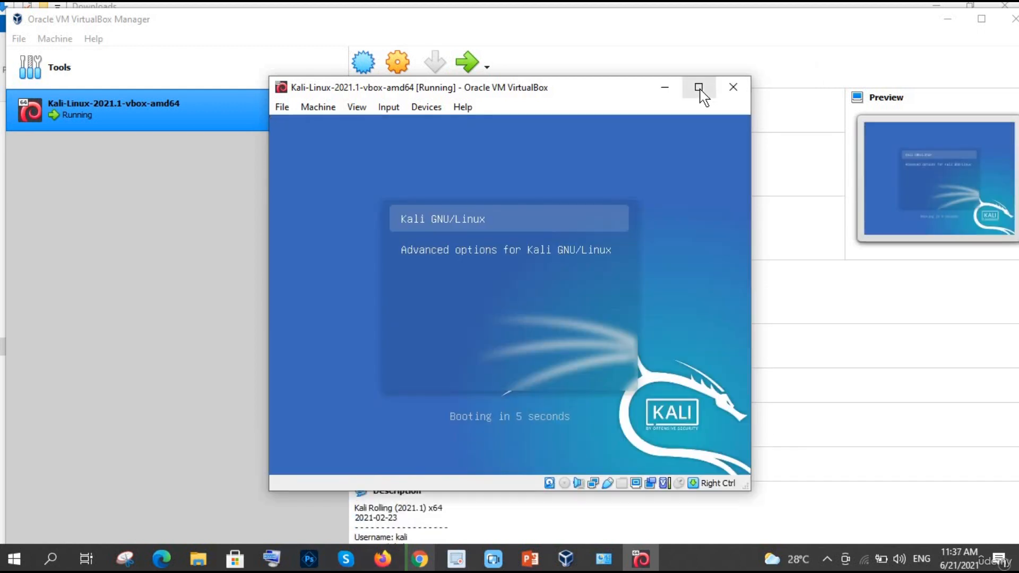
key("Return")
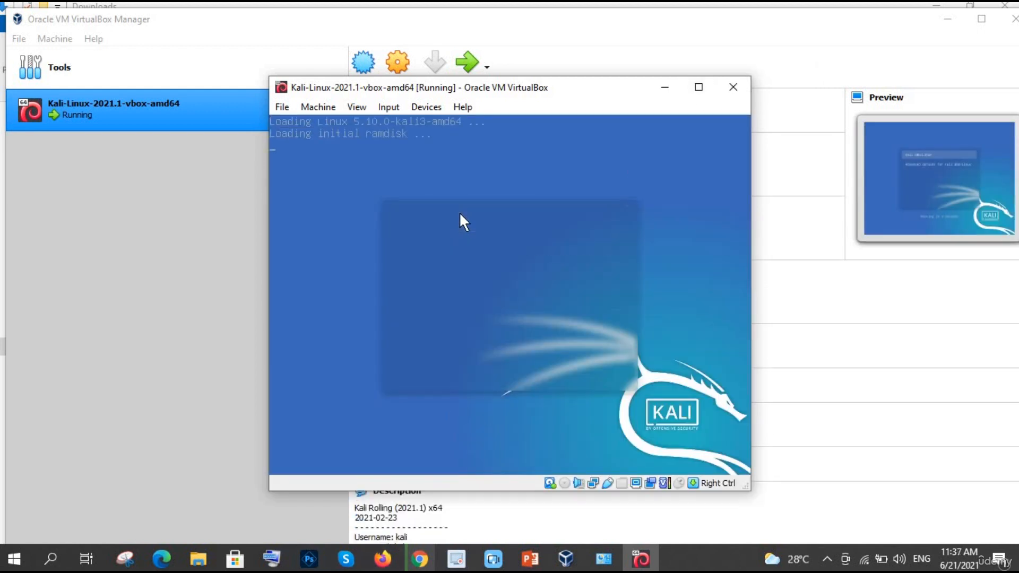
left_click(702, 88)
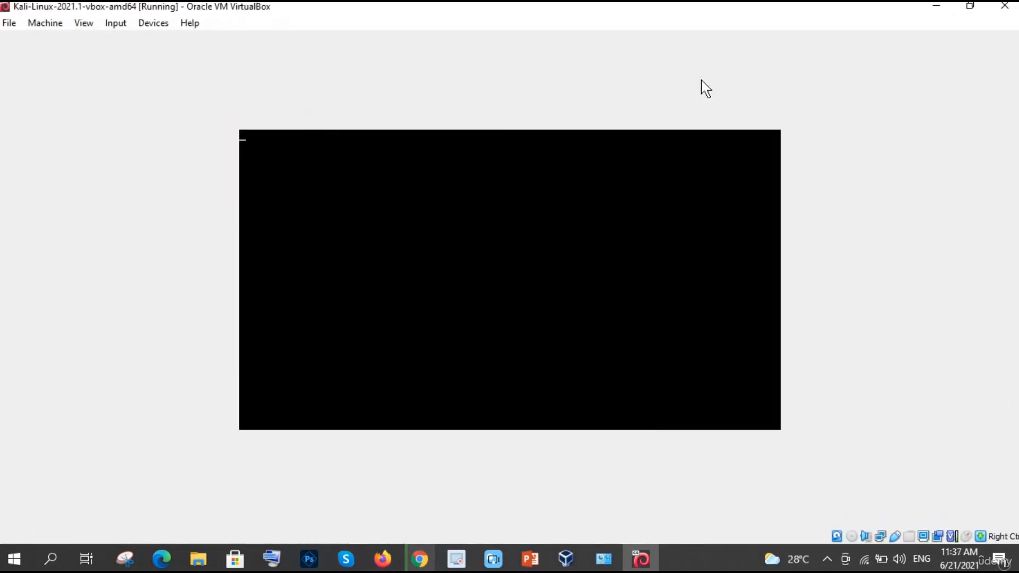
Switch the running virtual machine to full-screen mode and dismiss the mouse pointer integration message
left_click(86, 24)
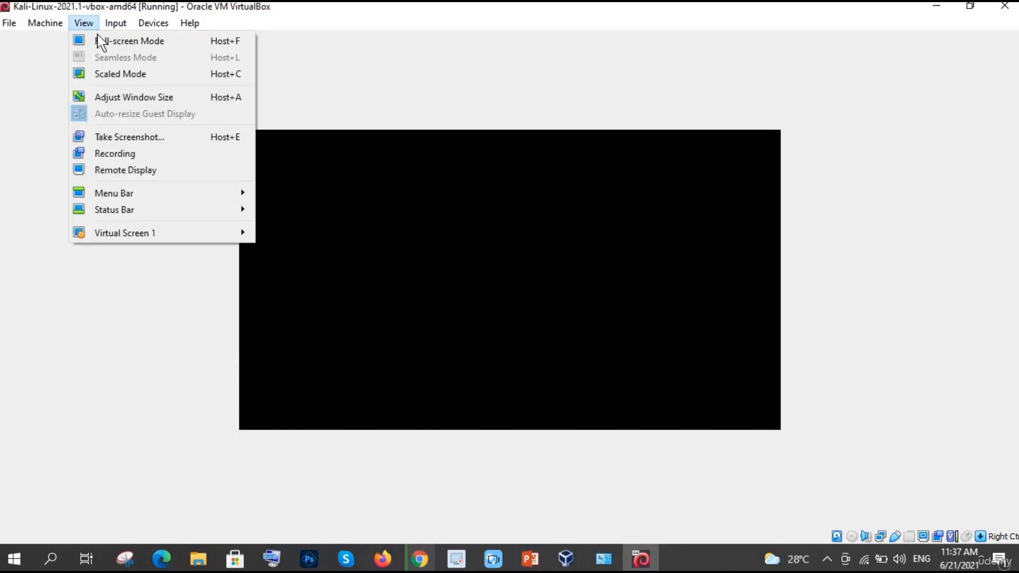
left_click(102, 41)
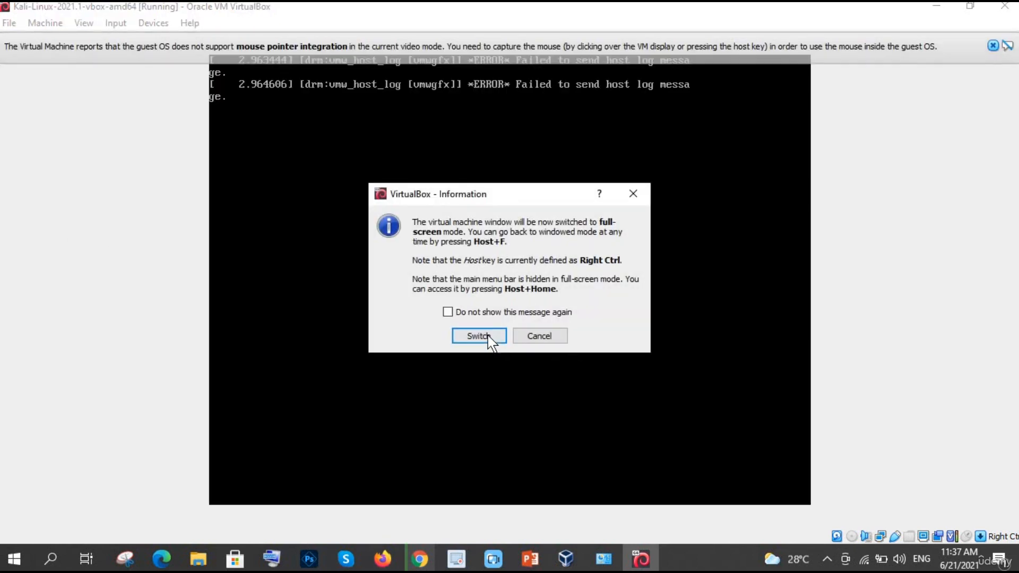
left_click(484, 337)
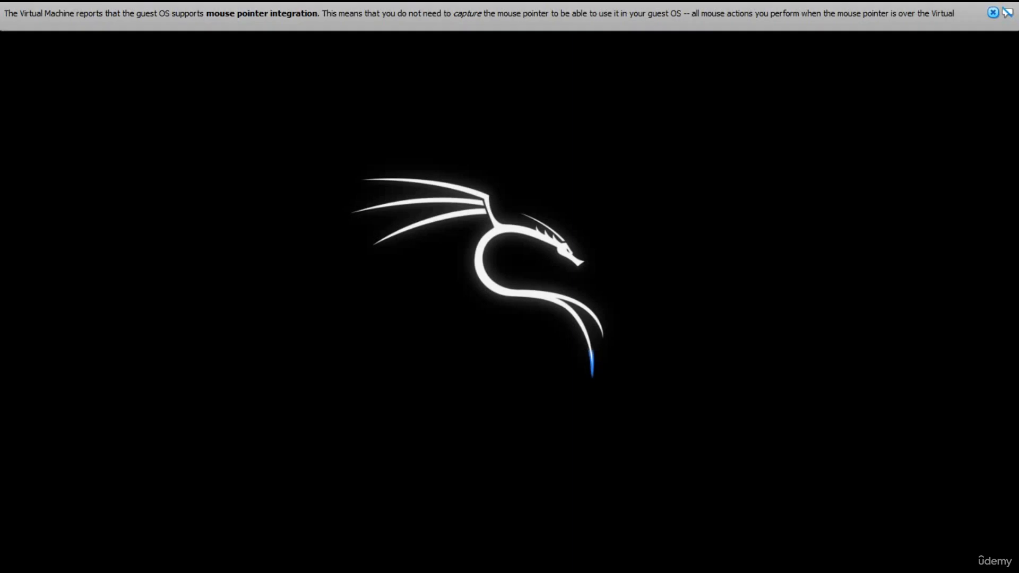
left_click(994, 14)
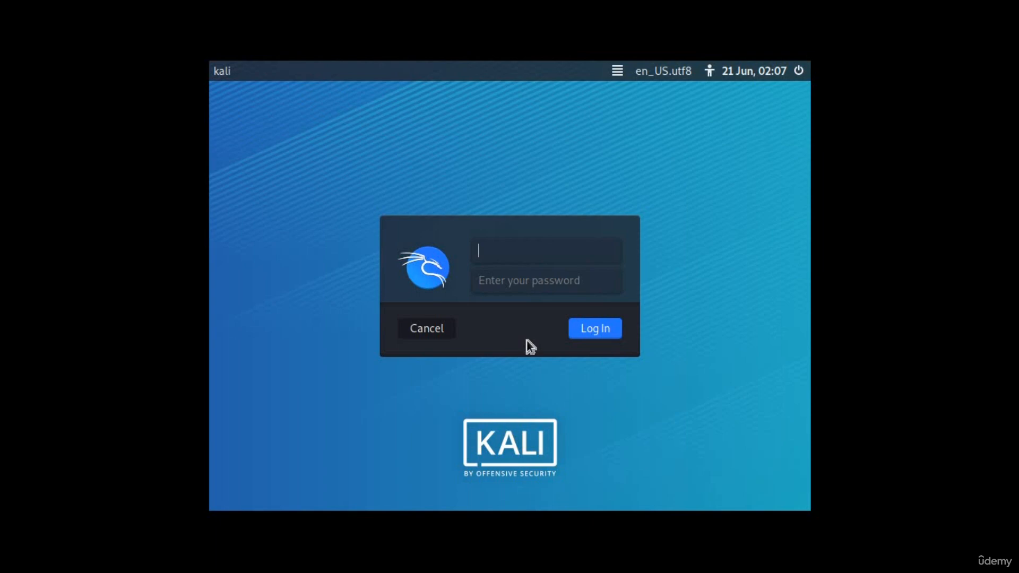
Log in to Kali Linux with the username kali and the account password, and maximize the windowed virtual machine
type("kali")
key("Tab")
type("kali")
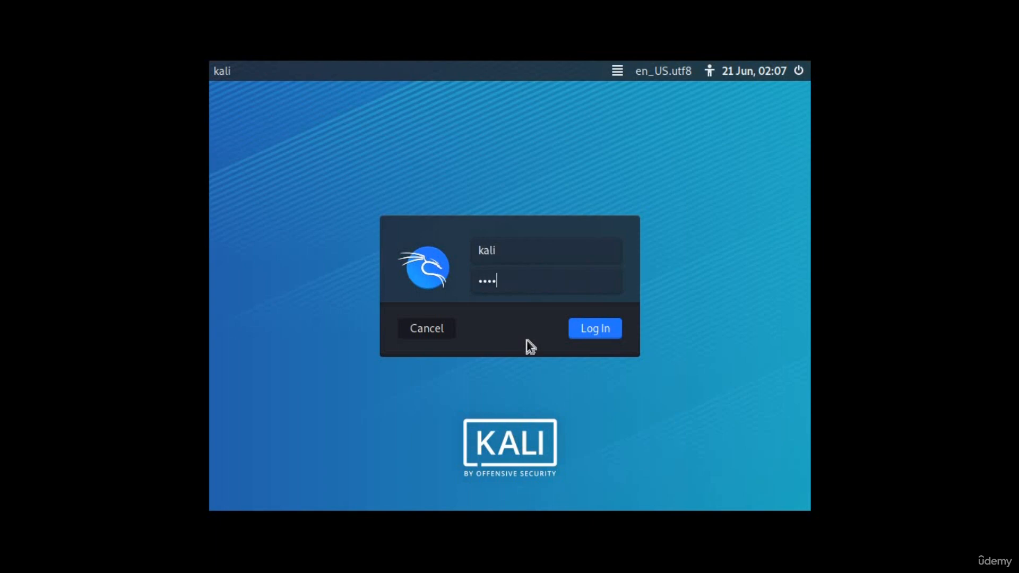
key("Return")
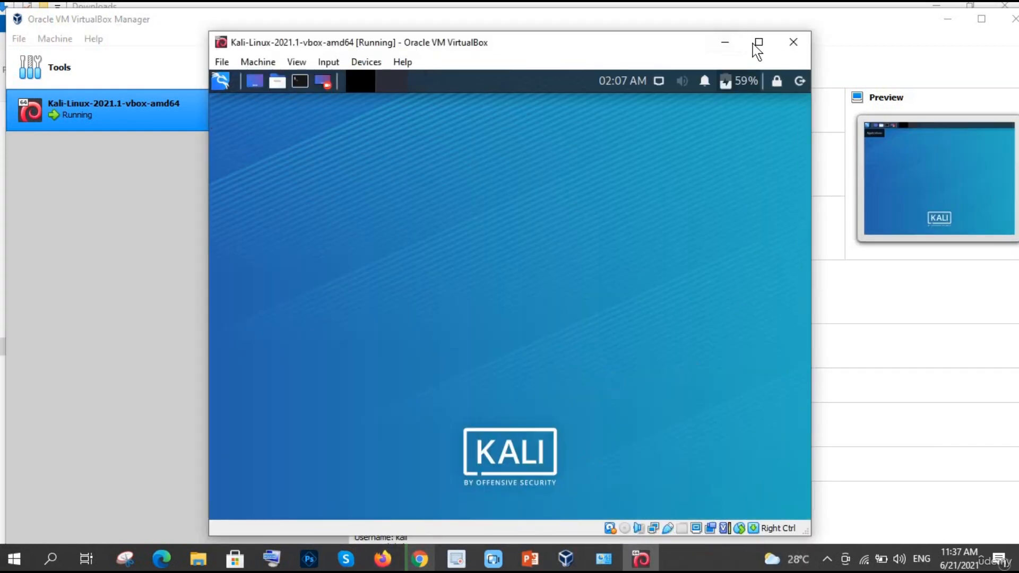
left_click(754, 46)
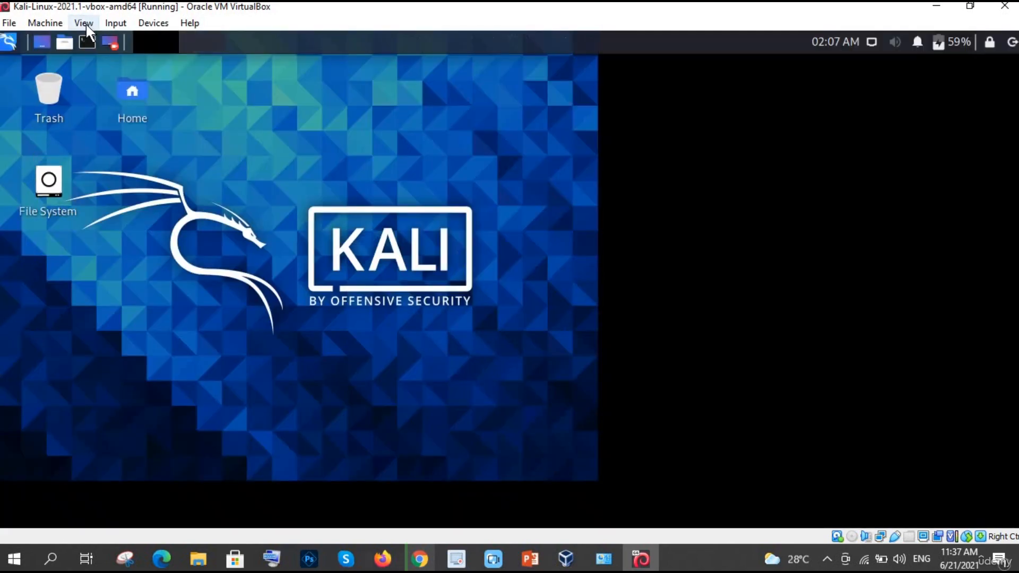
Bring up the full-screen mode information for the virtual machine, read the host key notes and close it without switching
left_click(84, 23)
left_click(402, 84)
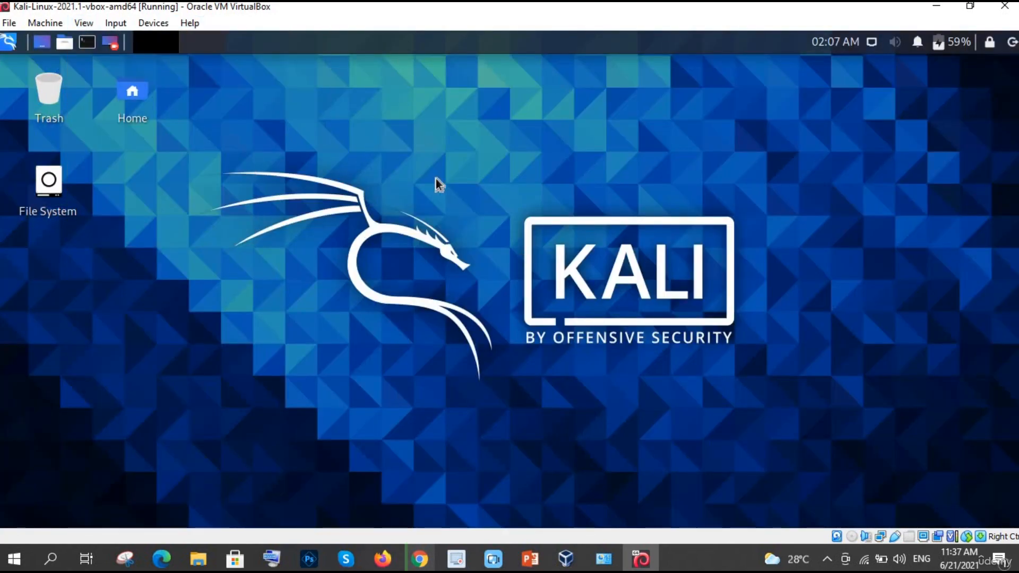
key("Control_R+f")
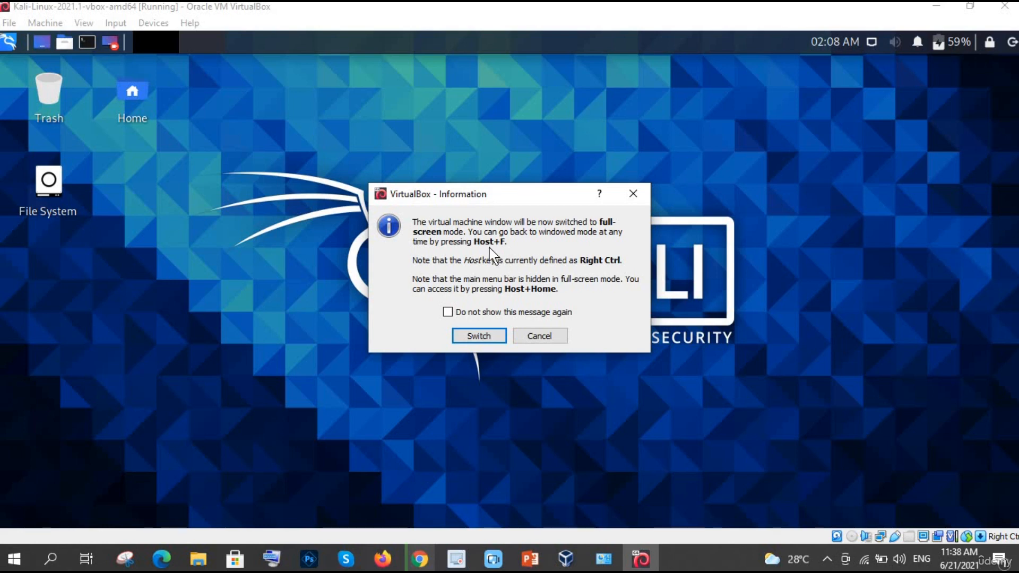
left_click(634, 194)
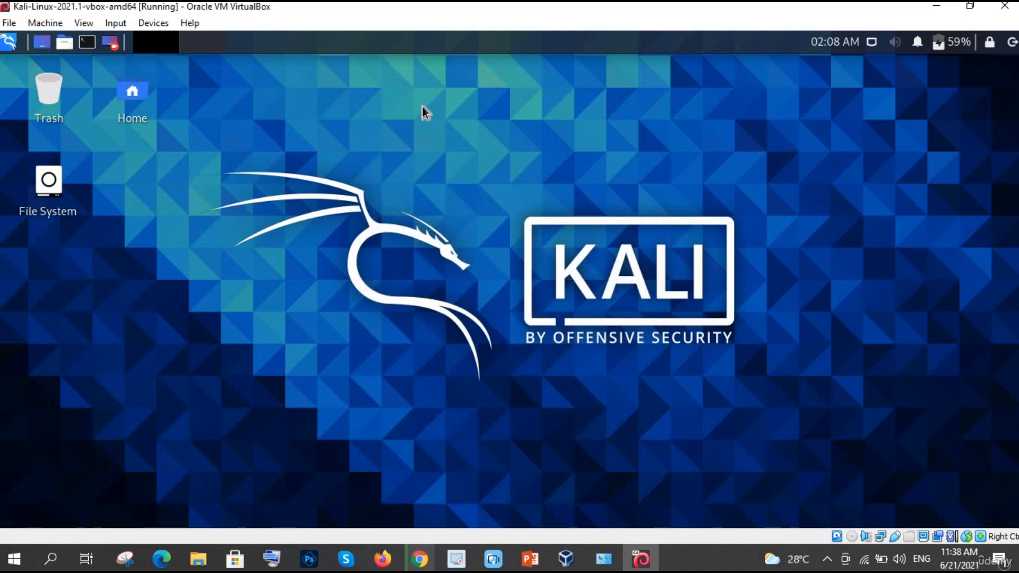